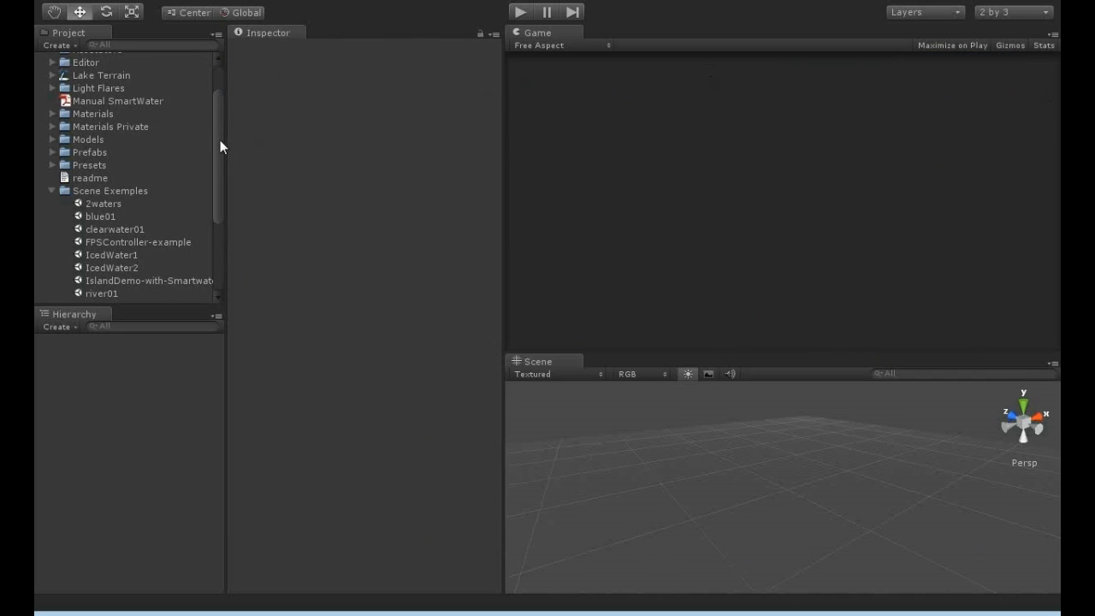
Open the clearwater01 scene from the Smart Water Scene Exemples folder without saving changes to the current scene
drag(220, 140, 219, 107)
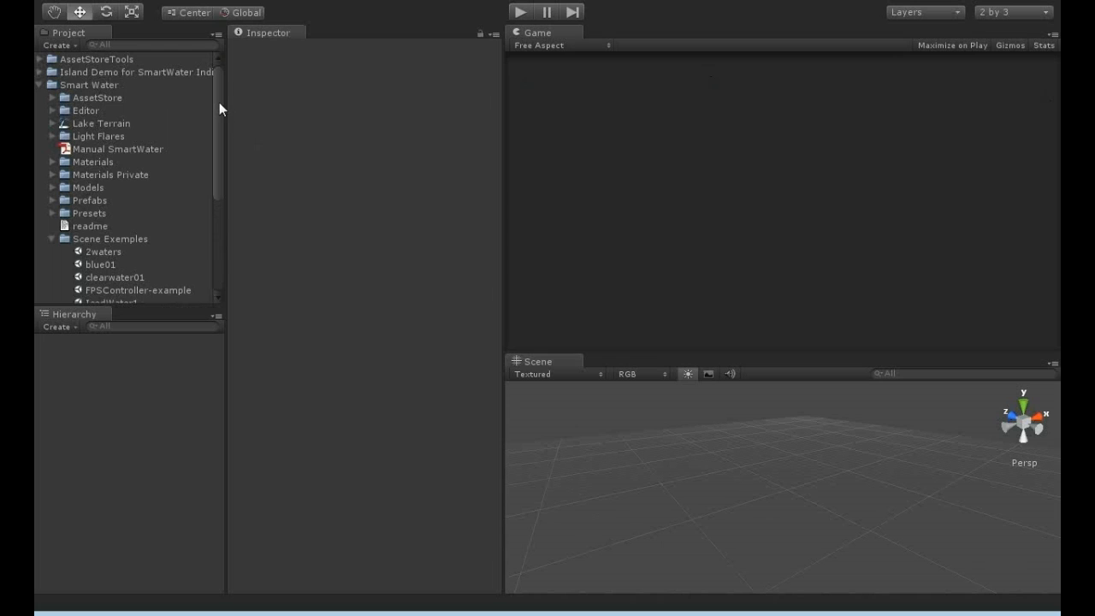
click(52, 240)
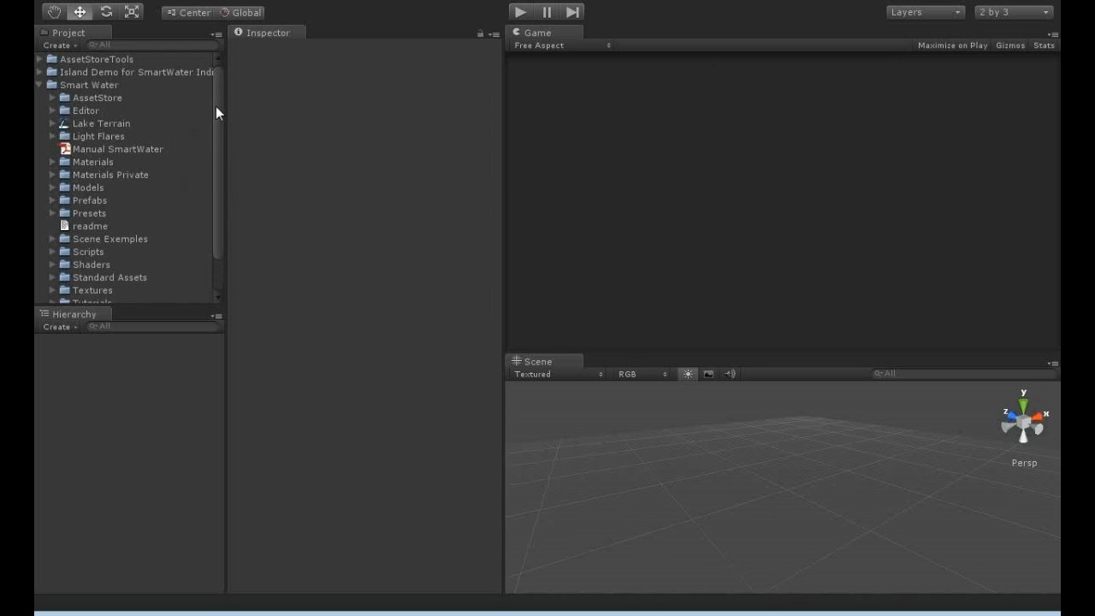
mouse_move(214, 110)
mouse_down()
mouse_move(217, 170)
mouse_move(222, 105)
mouse_up()
drag(220, 115, 216, 159)
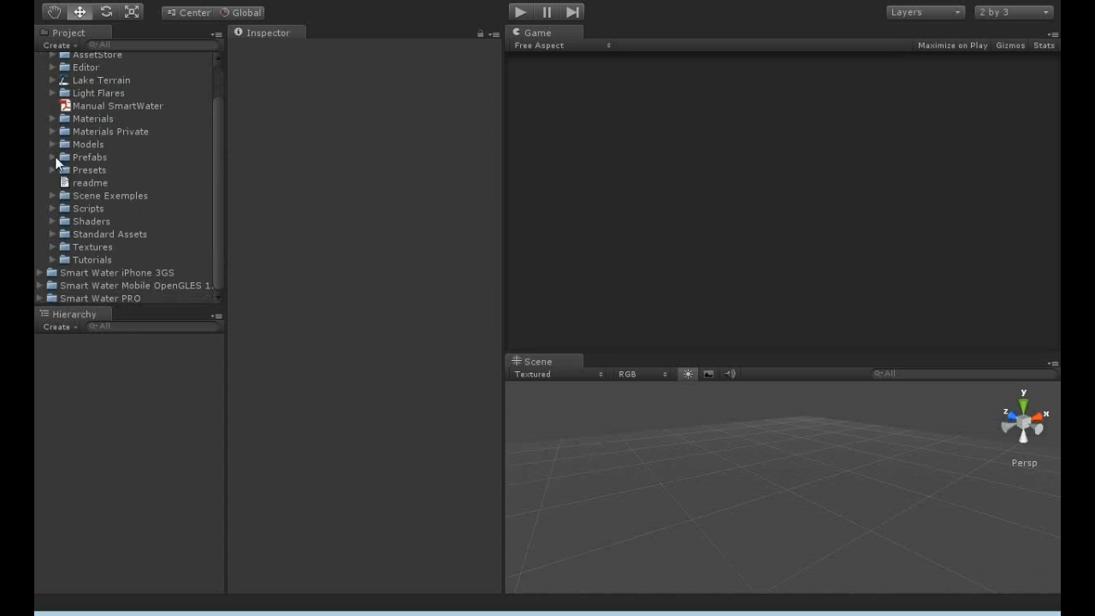
click(53, 196)
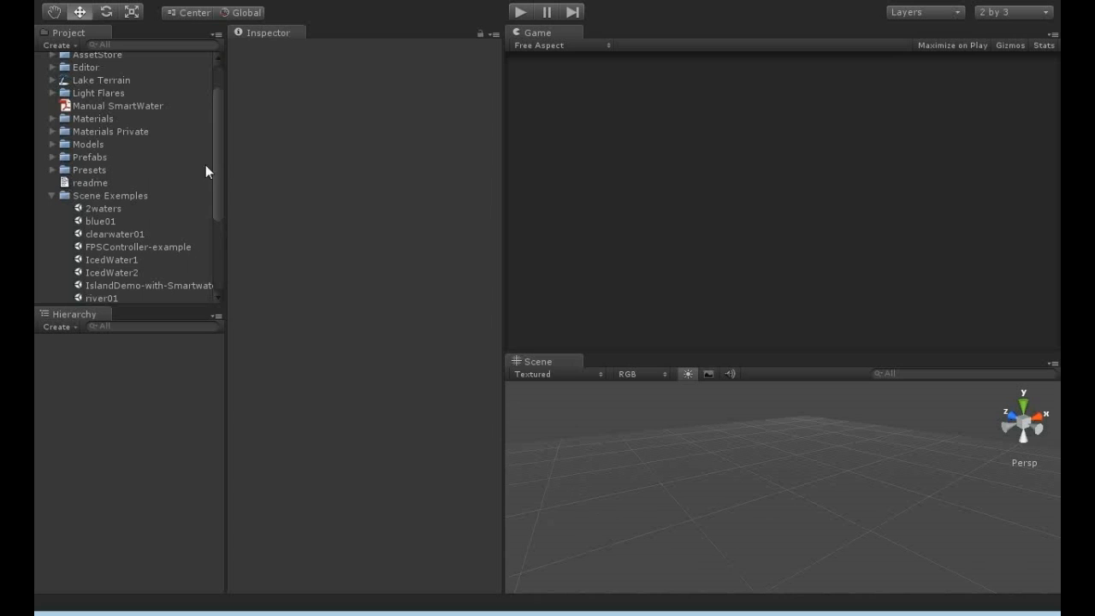
double_click(111, 235)
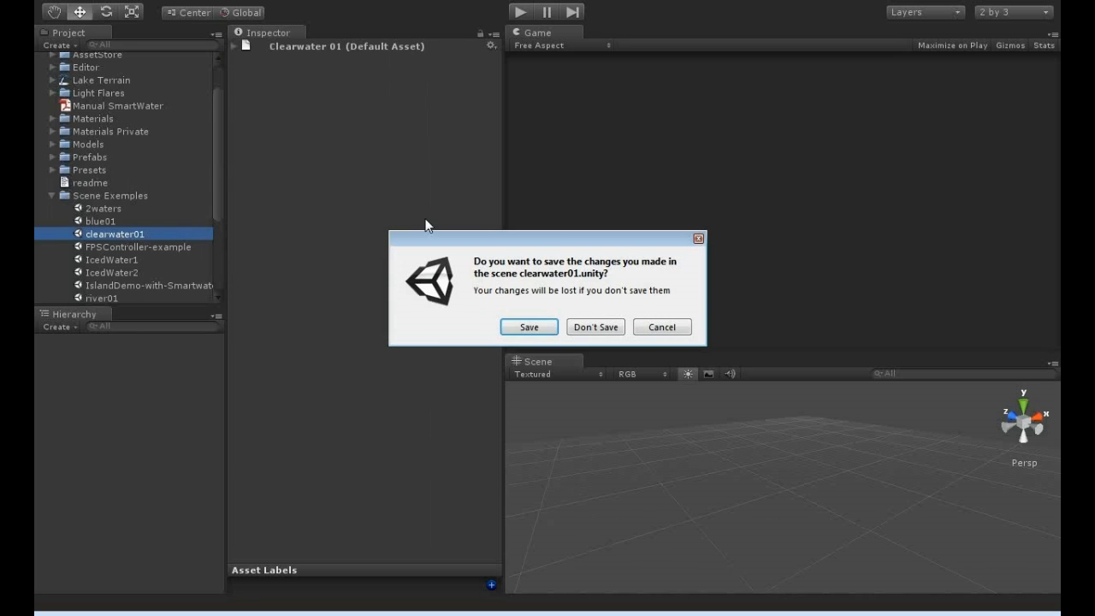
click(594, 329)
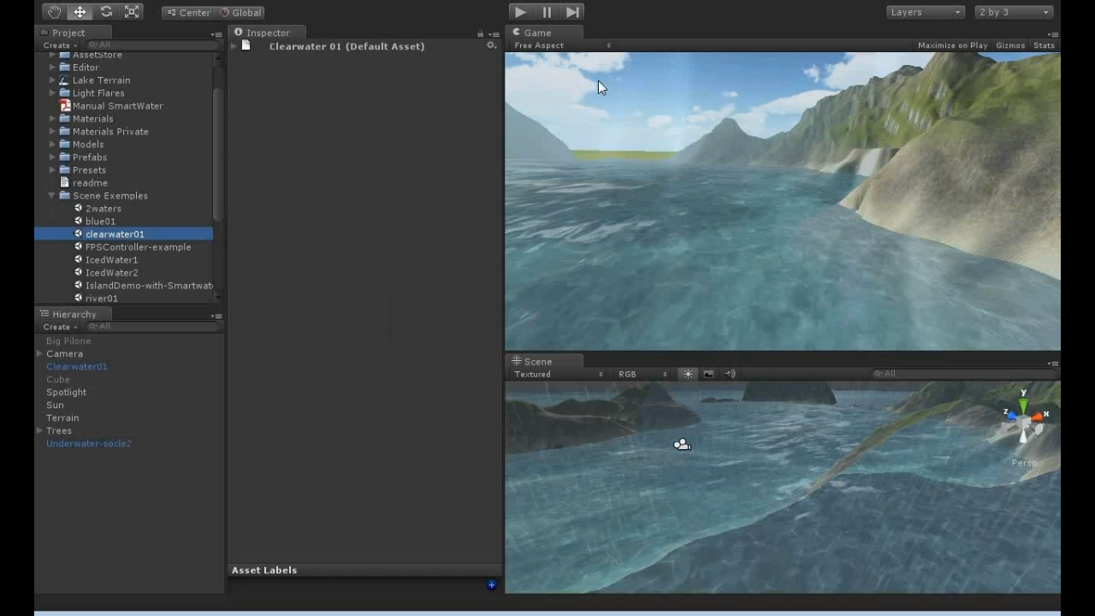
Play the clearwater01 scene briefly to preview the water, and stop playback
scroll(216, 103, up, 3)
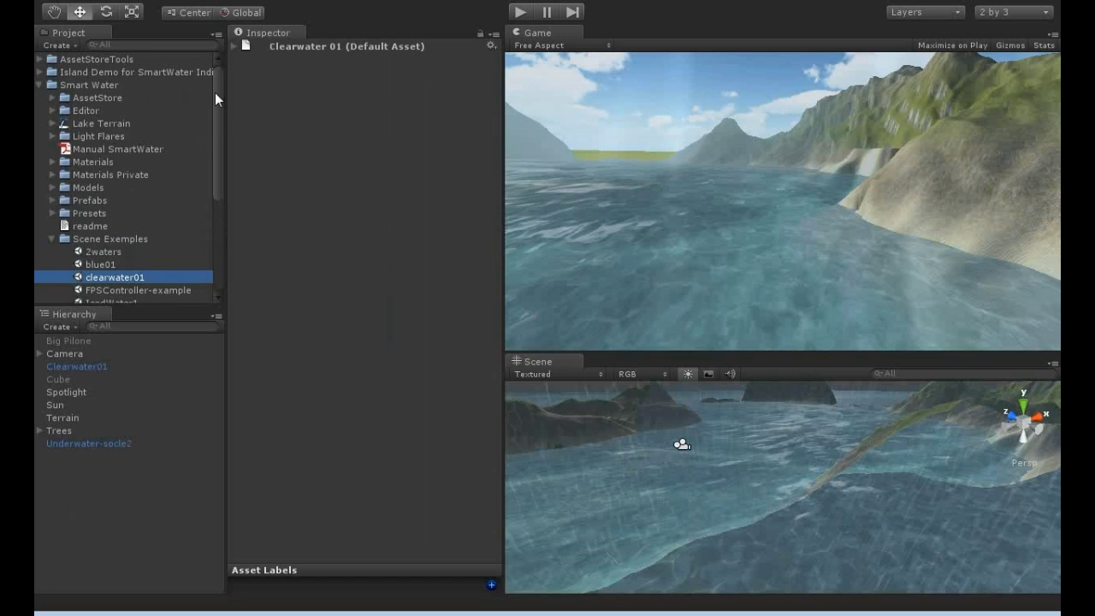
drag(217, 120, 215, 144)
click(520, 13)
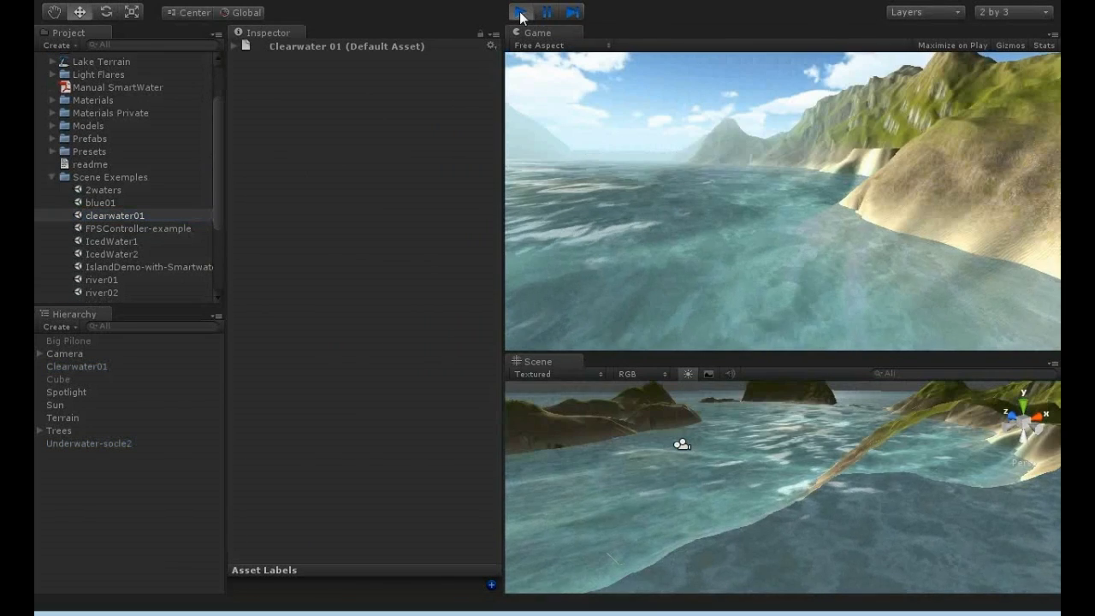
click(520, 13)
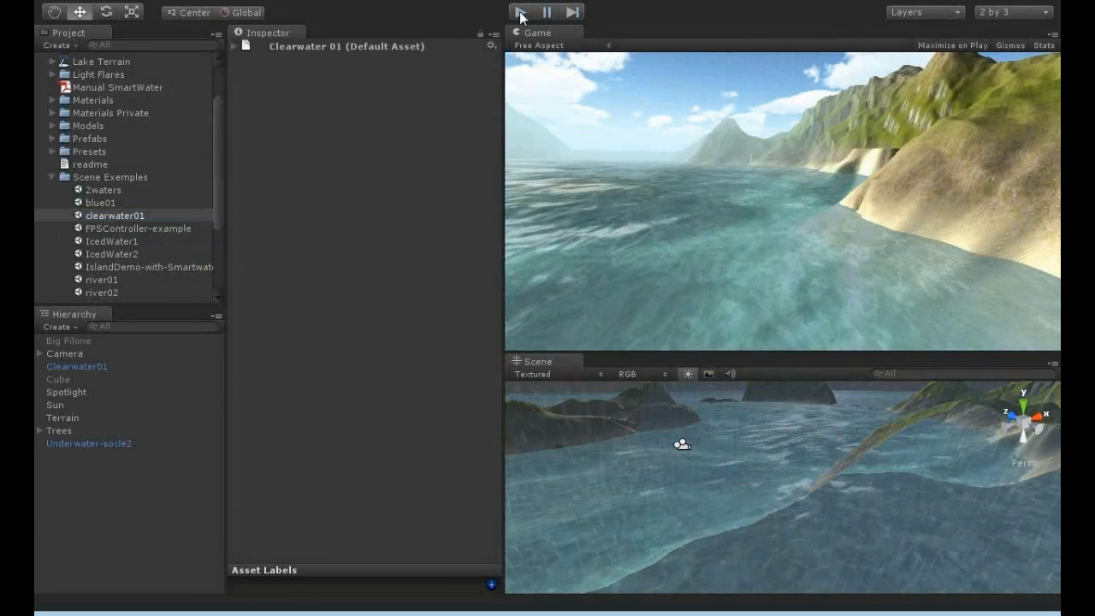
Set the Clearwater01 object's water type to Smart Water 2G OpenGLEs 1.1 - One pass
click(93, 366)
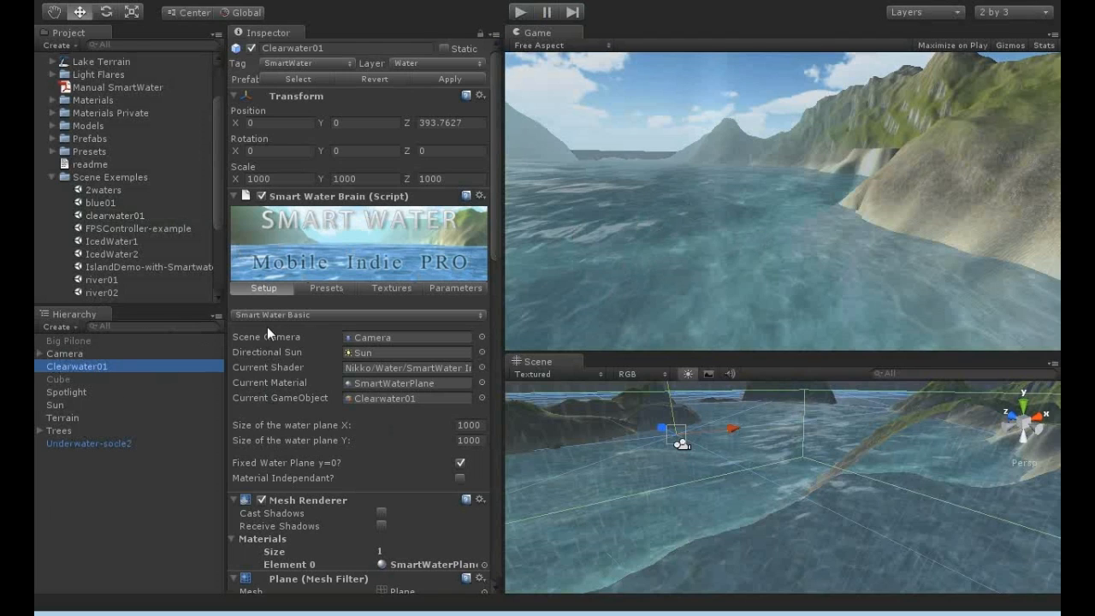
click(300, 315)
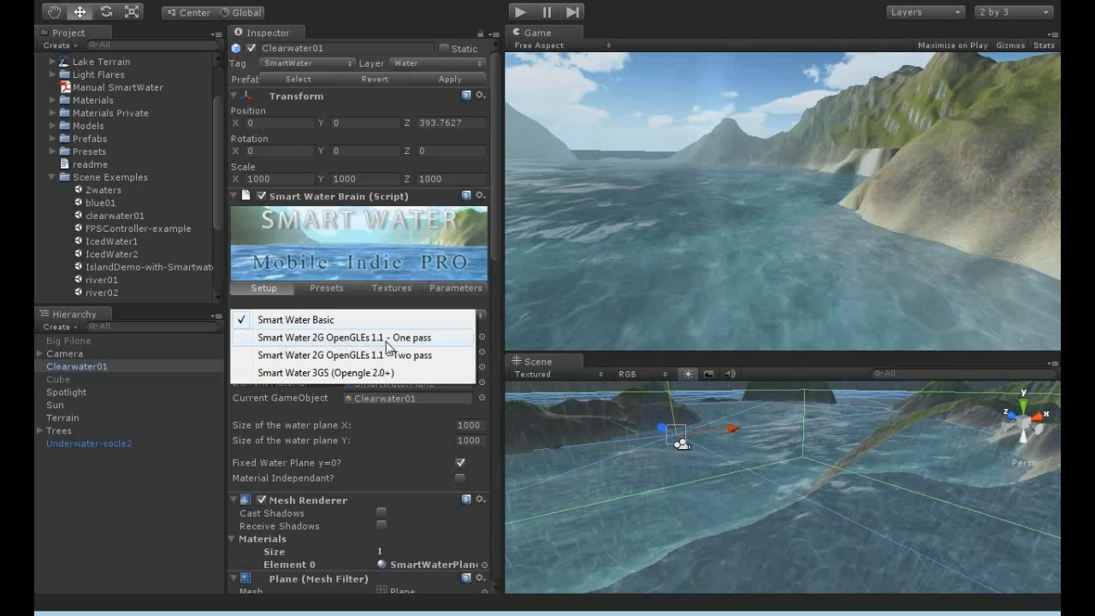
click(425, 338)
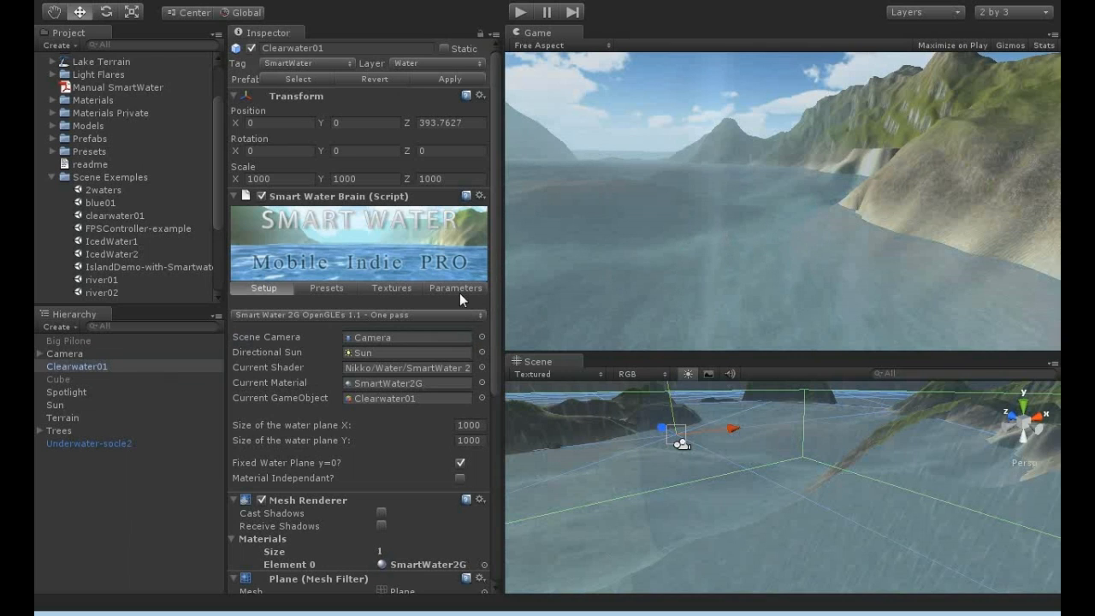
Lower the Camera to a Y position of about 10.18 and start playing the scene
click(64, 354)
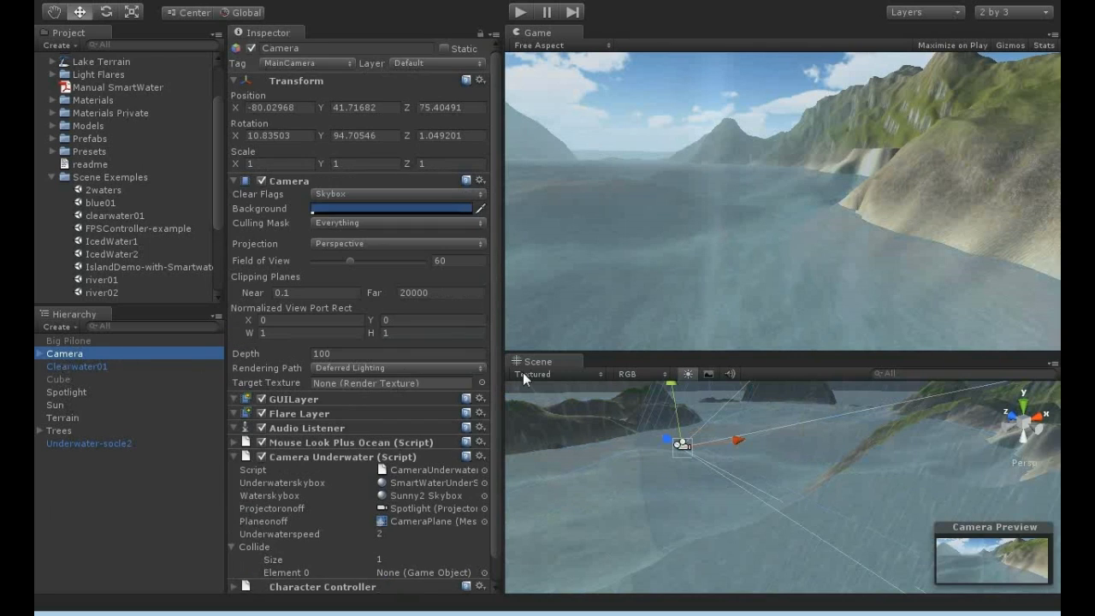
drag(676, 391, 662, 416)
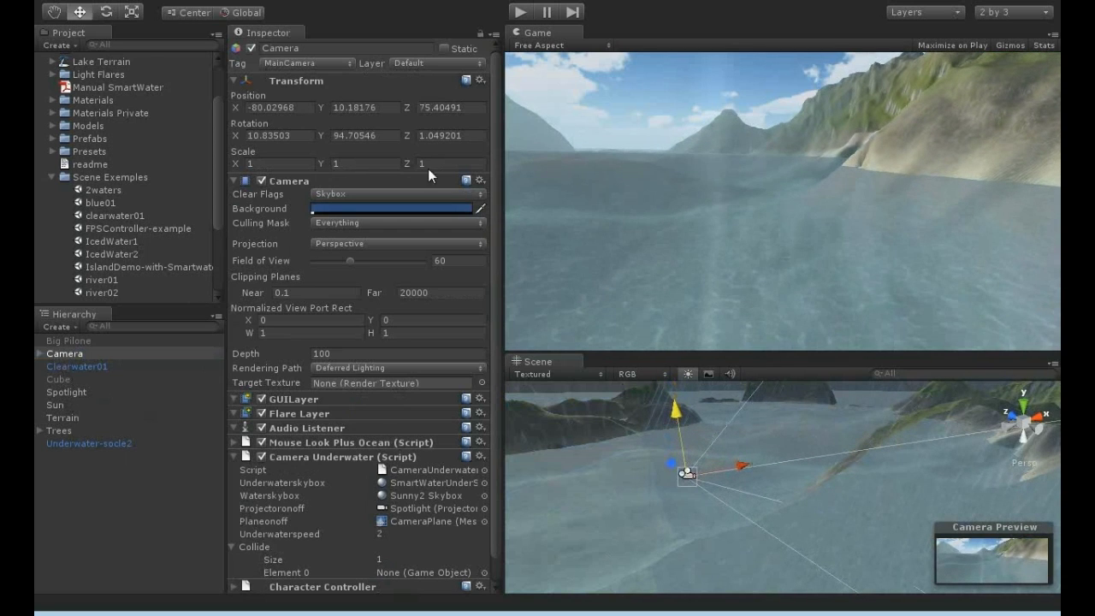
click(522, 12)
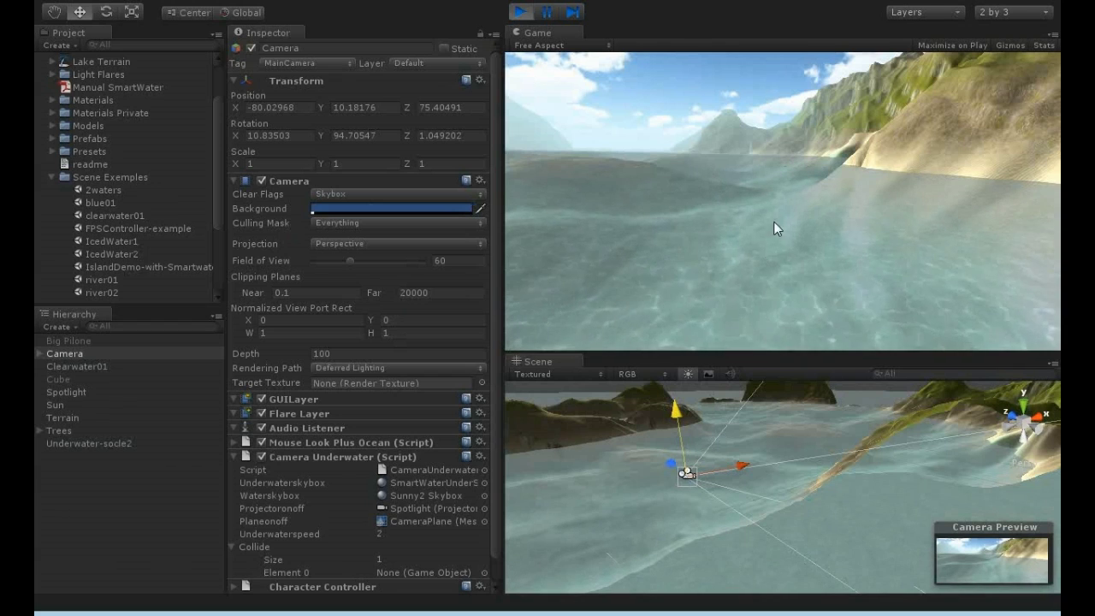
Compare water types on Clearwater01 by switching to Smart Water Basic and back to Smart Water 2G OpenGLEs 1.1 - One pass
click(87, 367)
click(322, 315)
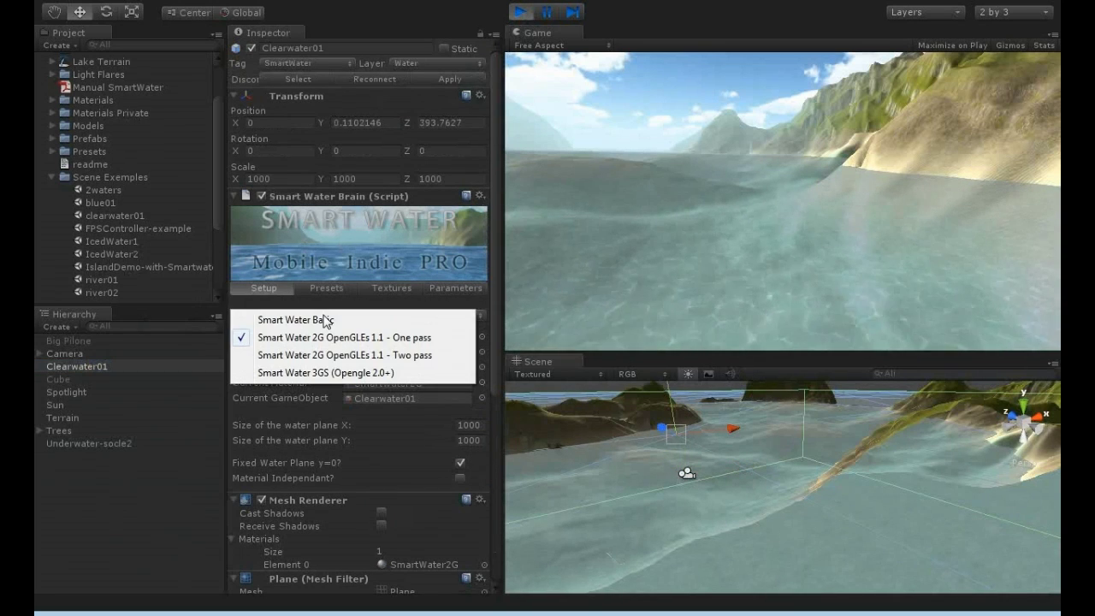
click(322, 322)
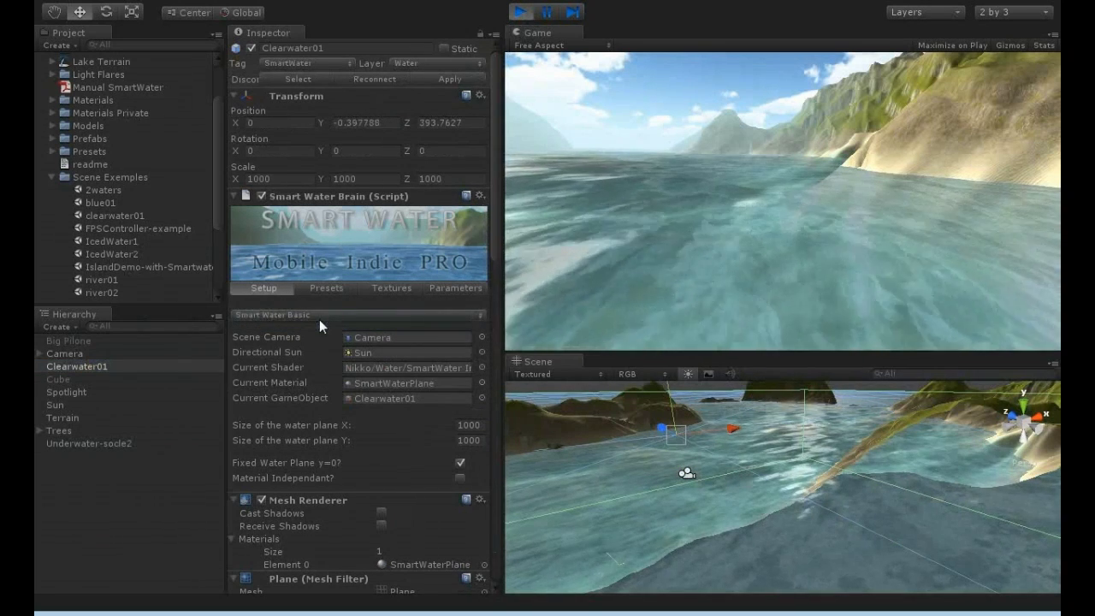
click(315, 316)
click(316, 337)
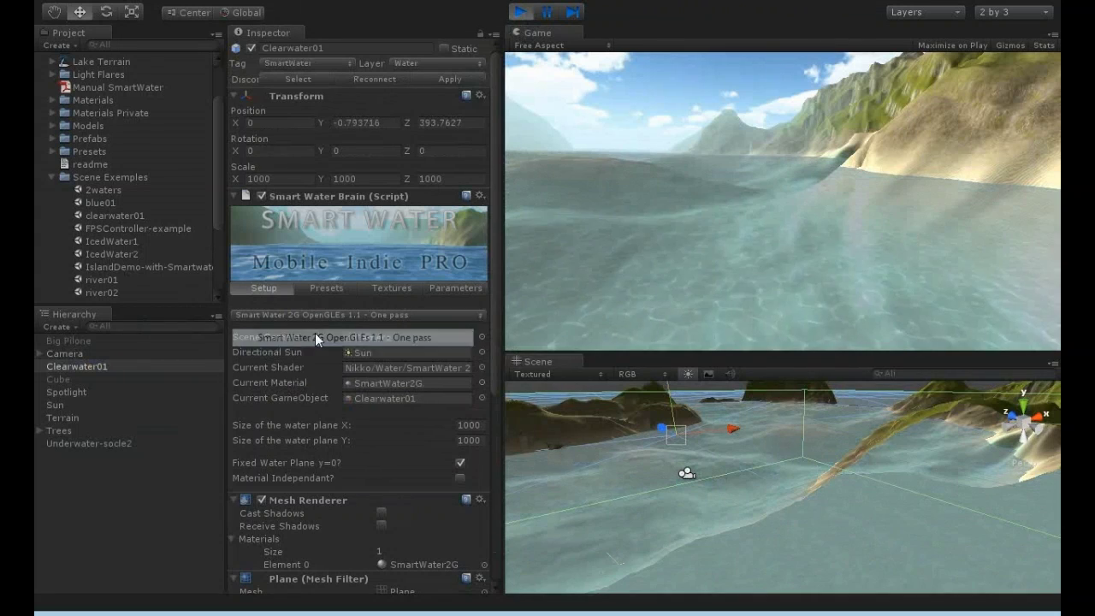
Switch Clearwater01 to Smart Water 2G OpenGLEs 1.1 - Two pass, with transparency about 0.76 and caustic power about 0.37
click(321, 315)
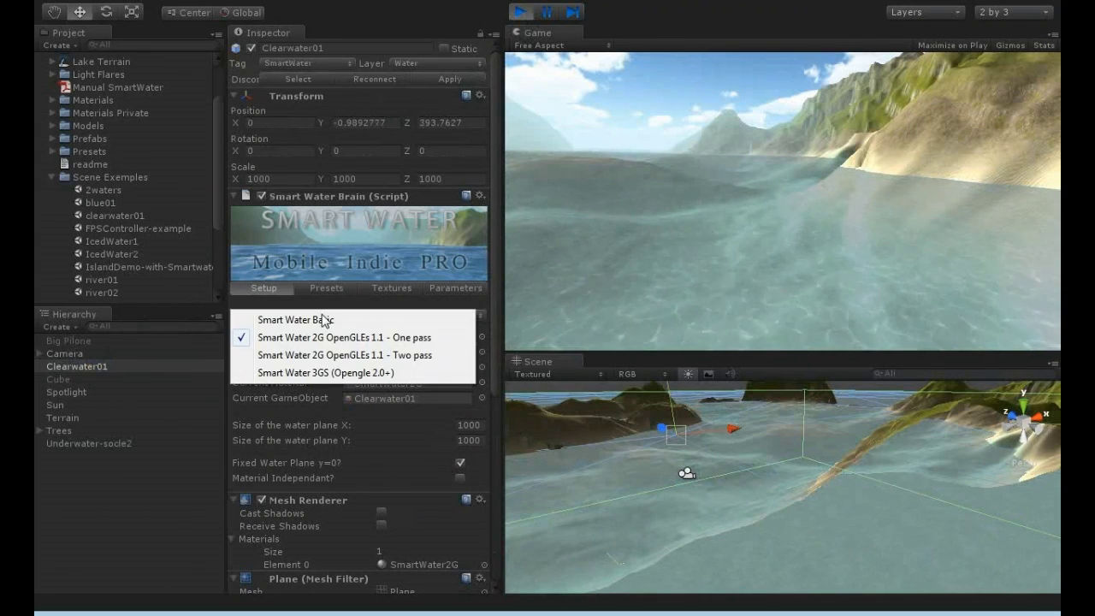
click(328, 355)
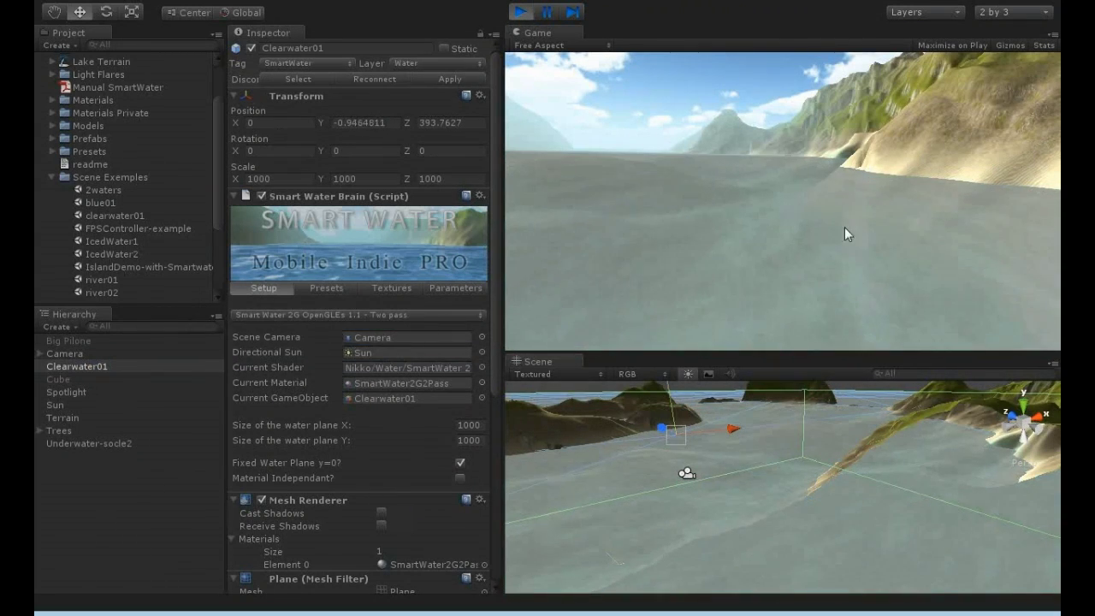
click(458, 290)
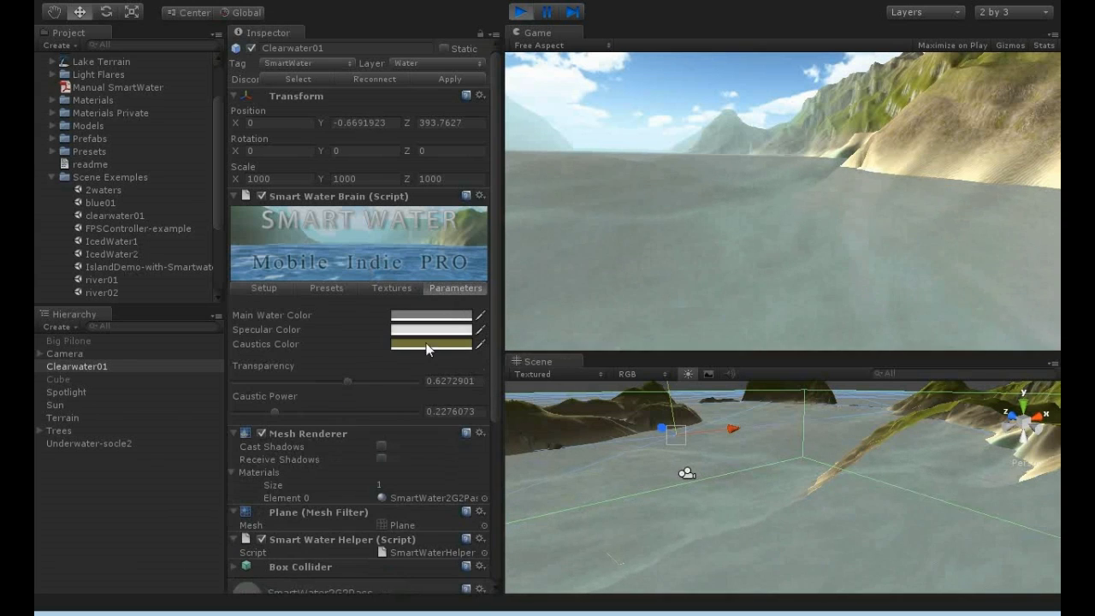
drag(272, 410, 377, 377)
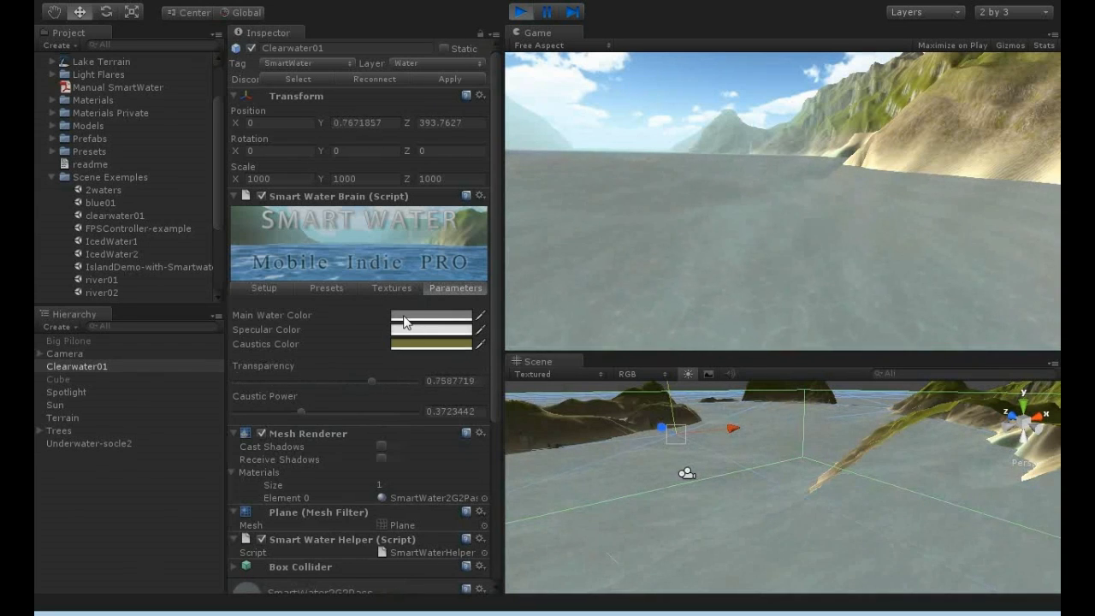
Change the Clearwater01 water type to Smart Water Basic
click(271, 290)
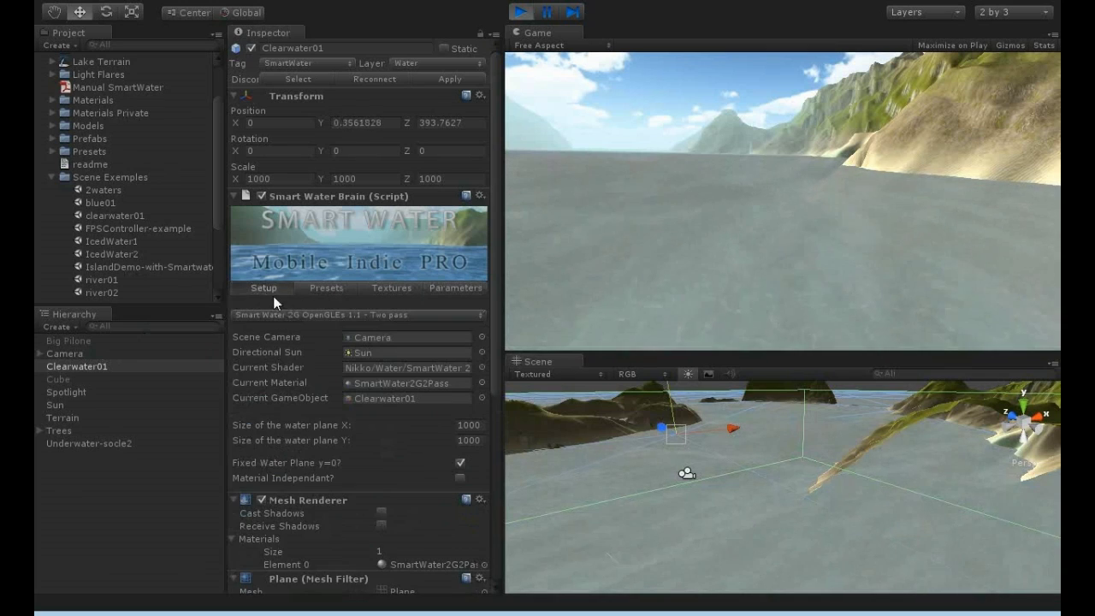
click(298, 316)
click(295, 318)
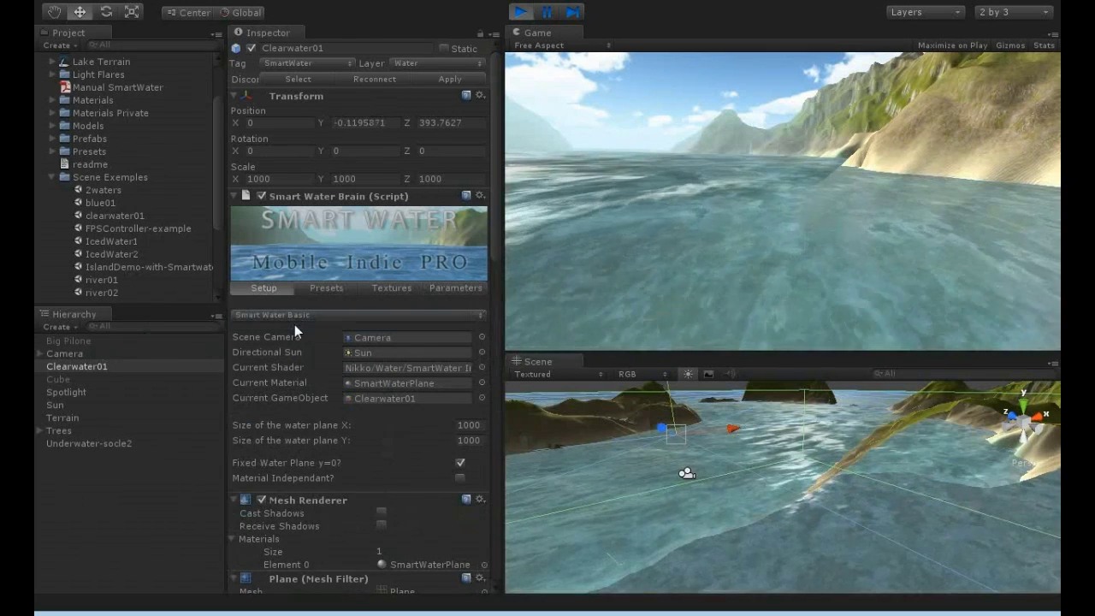
Set Clearwater01's main water color to red with RGB 148, 22, 22
click(455, 288)
click(444, 318)
drag(45, 77, 38, 43)
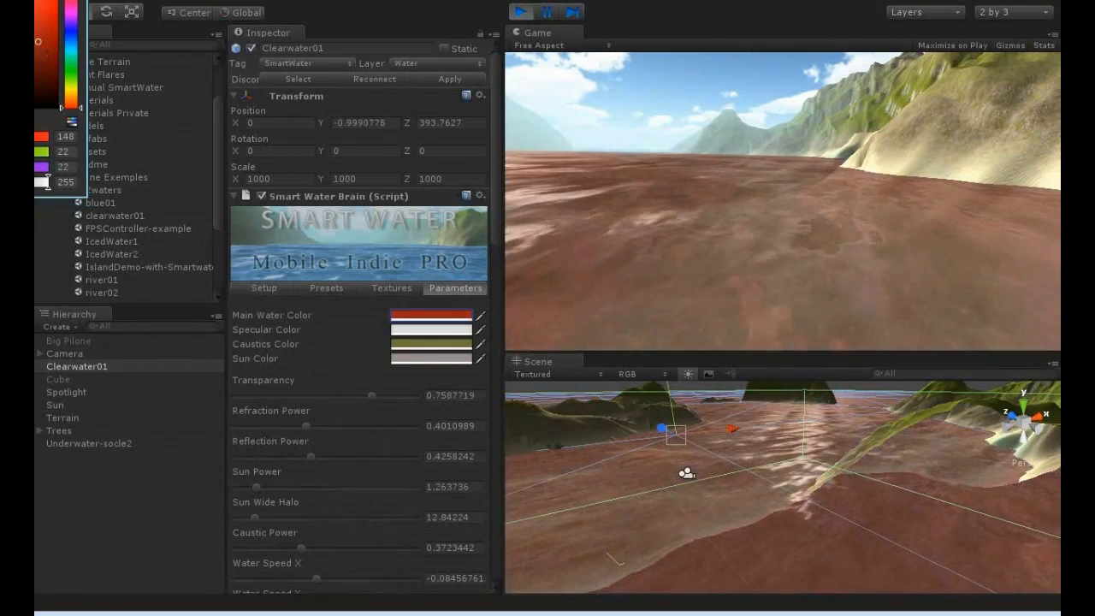
drag(15, 0, 137, 32)
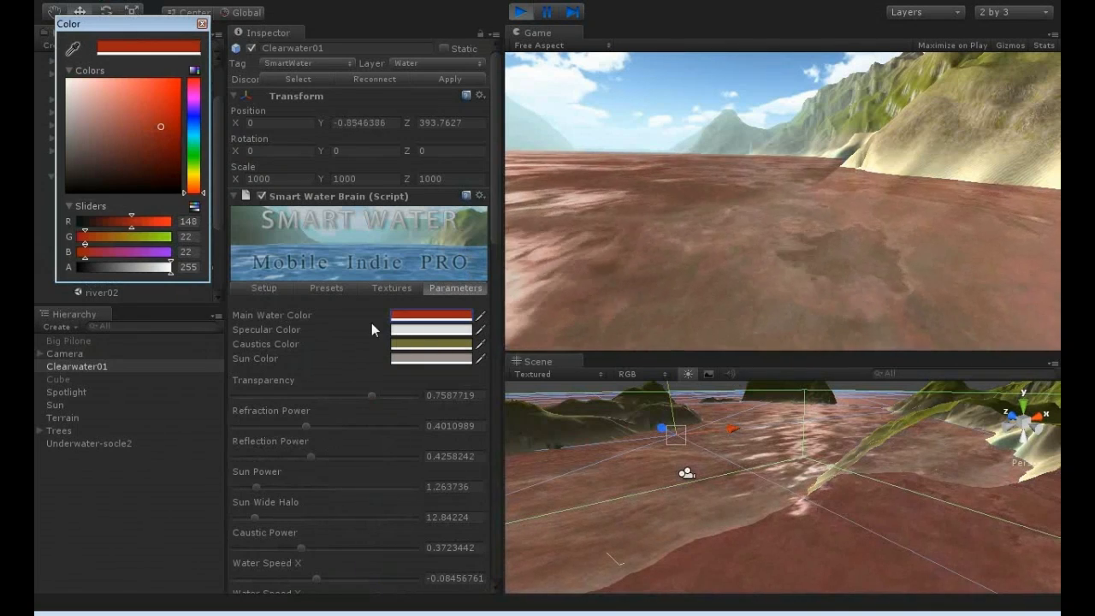
Preview the red water as Smart Water 2G OpenGLEs 1.1 - One pass, and return it to Smart Water Basic
click(268, 288)
click(330, 316)
click(331, 336)
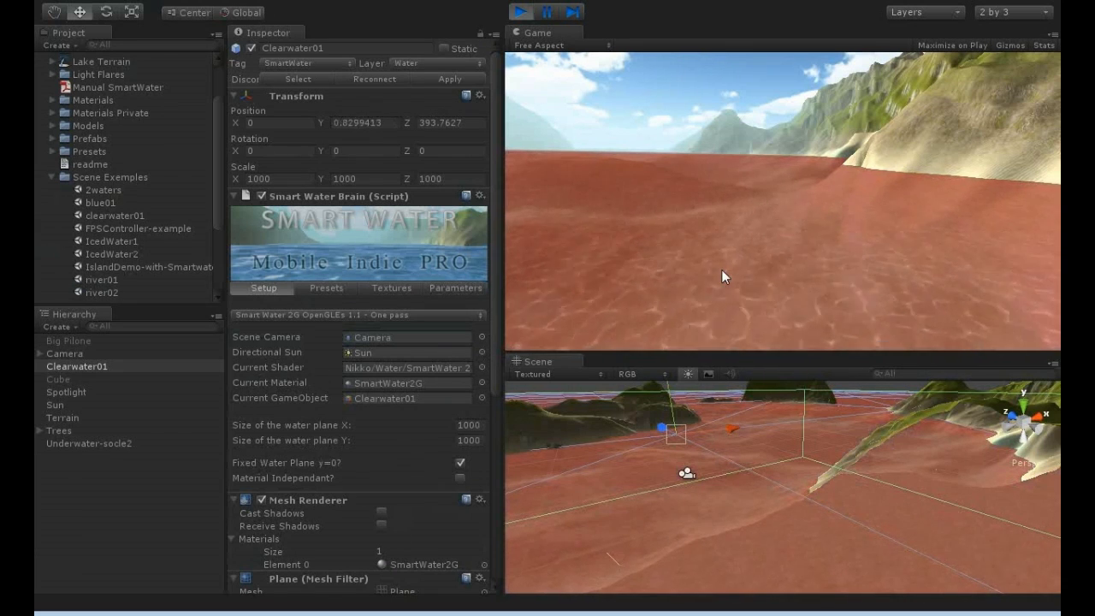
click(298, 315)
click(298, 320)
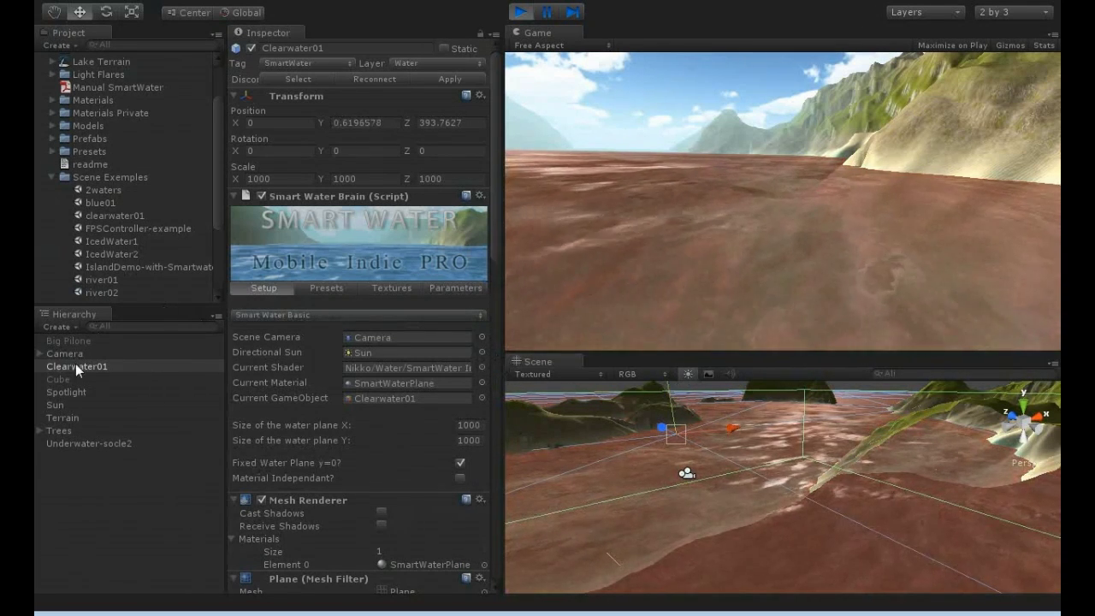
Change Clearwater01's main water color to grey with RGB 128, 124, 124 and close the color picker
click(462, 286)
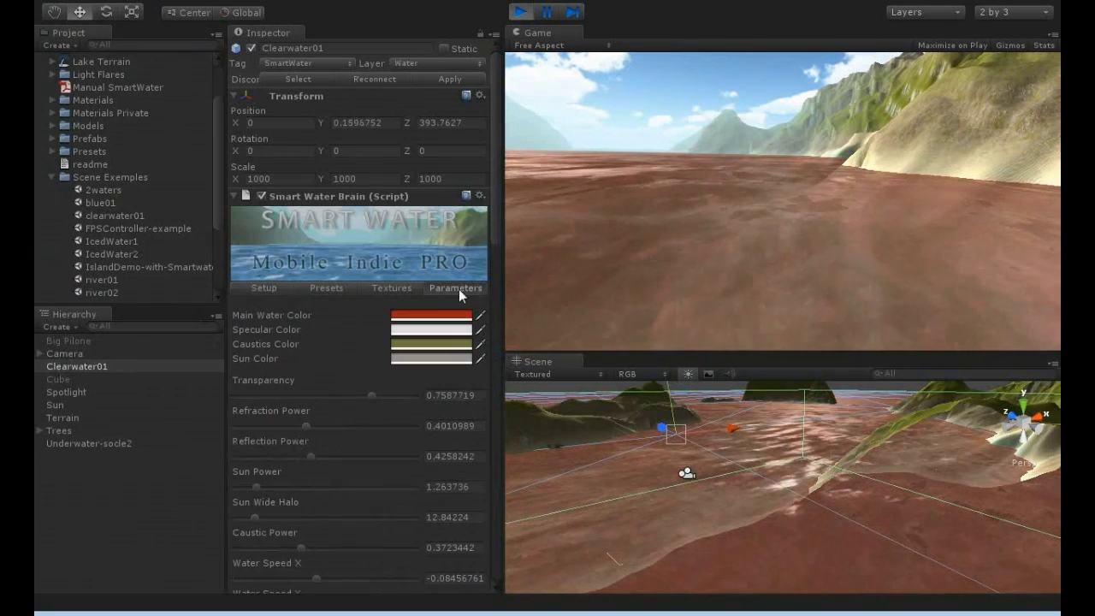
click(438, 317)
mouse_move(102, 131)
mouse_down()
mouse_move(73, 102)
mouse_move(69, 131)
mouse_up()
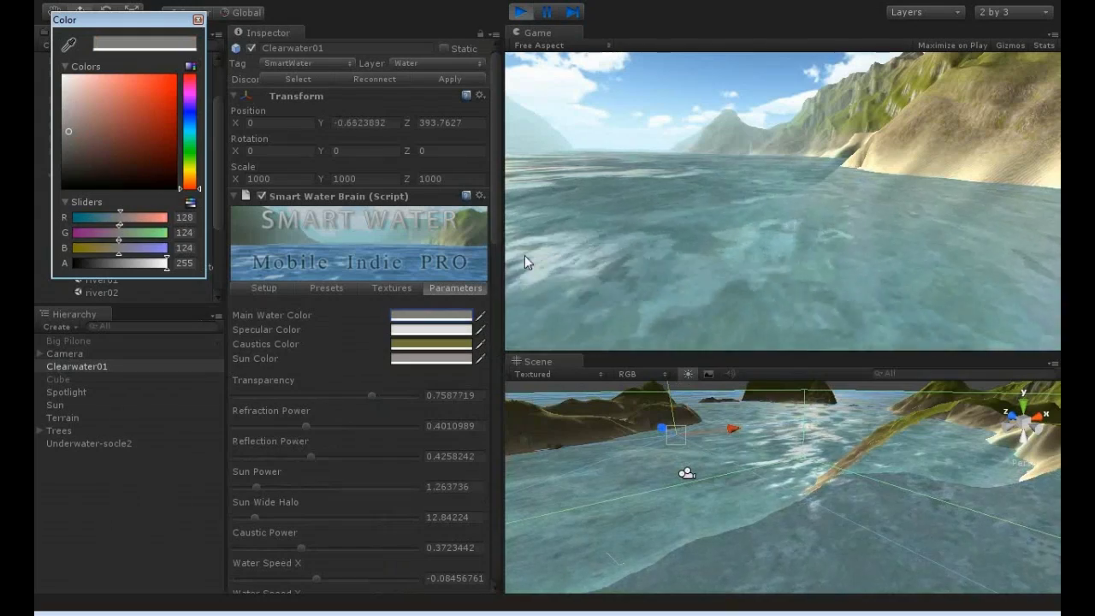
click(670, 397)
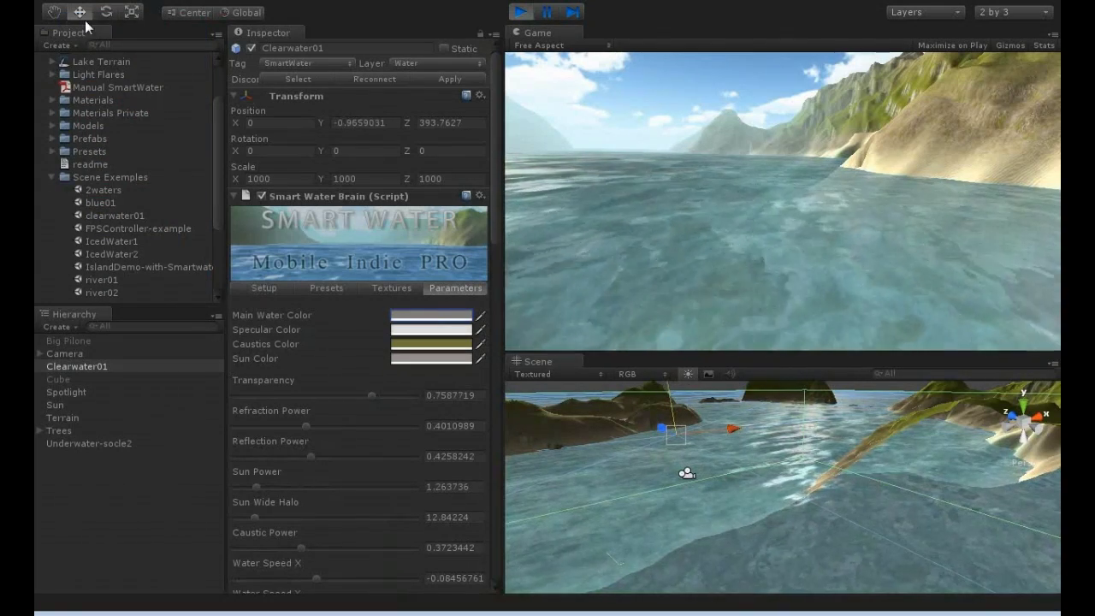
Move the Camera below the water surface to Y about -7.25, and raise it above the water to Y about 24.66
click(71, 355)
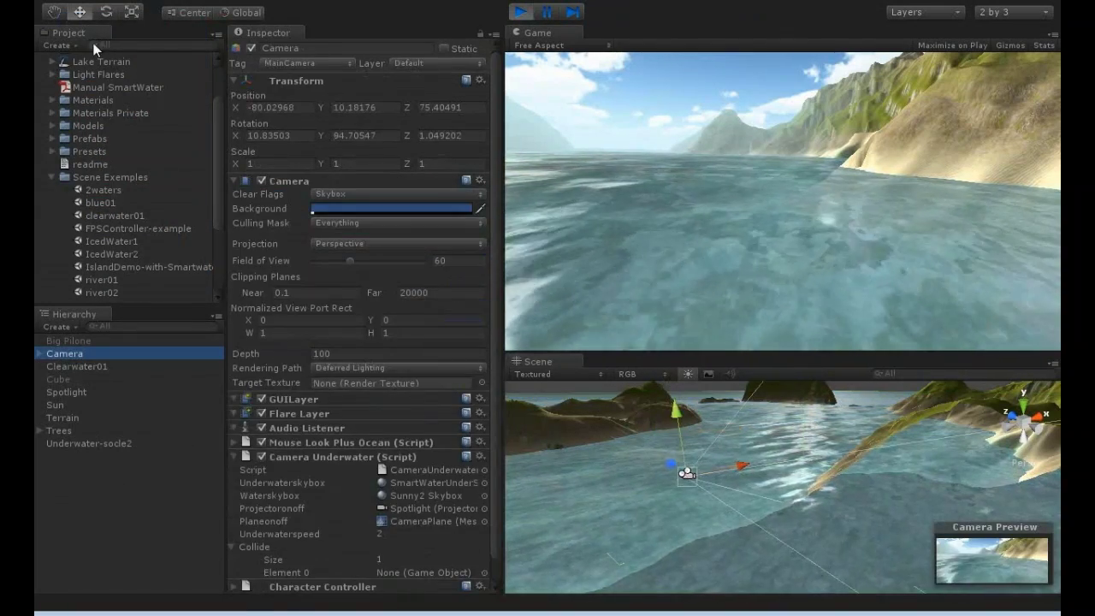
drag(671, 392, 671, 445)
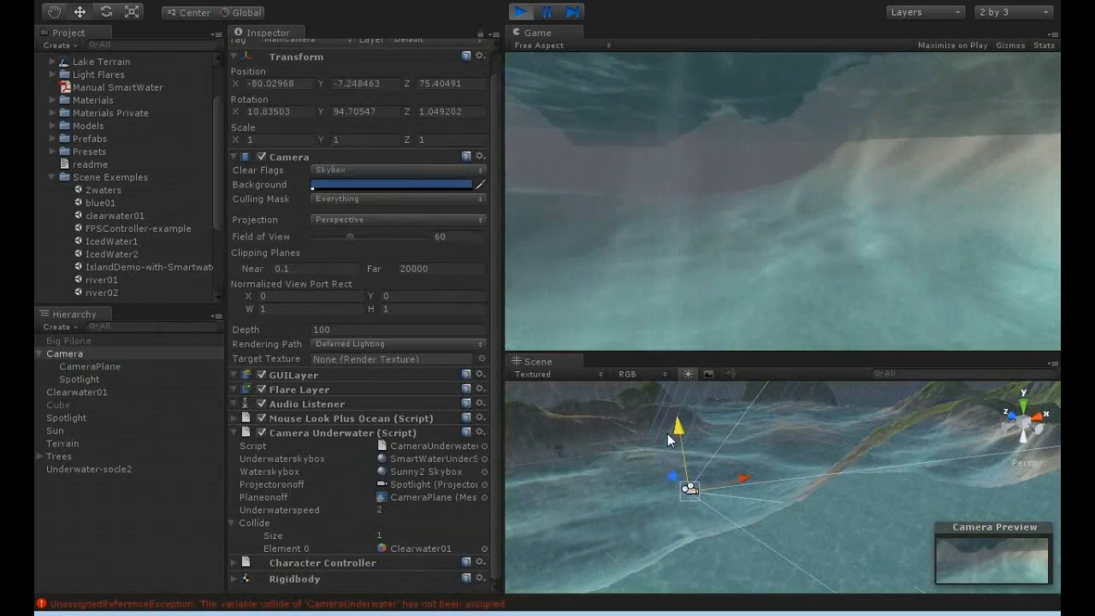
drag(664, 440, 622, 409)
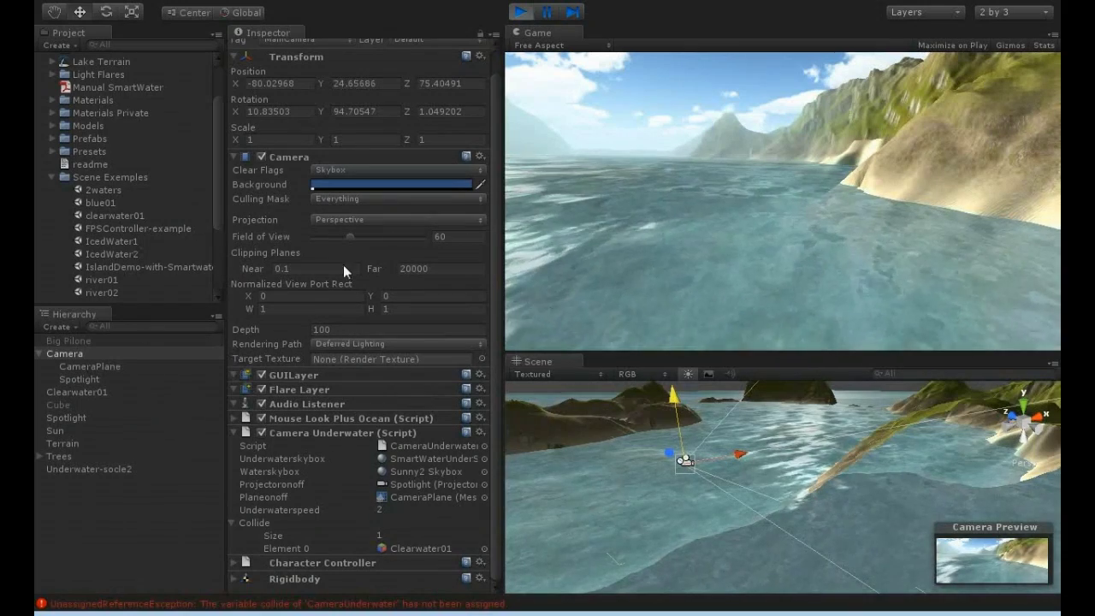
Switch Clearwater01's water type to Smart Water 2G OpenGLEs 1.1 - One pass
click(92, 470)
click(77, 405)
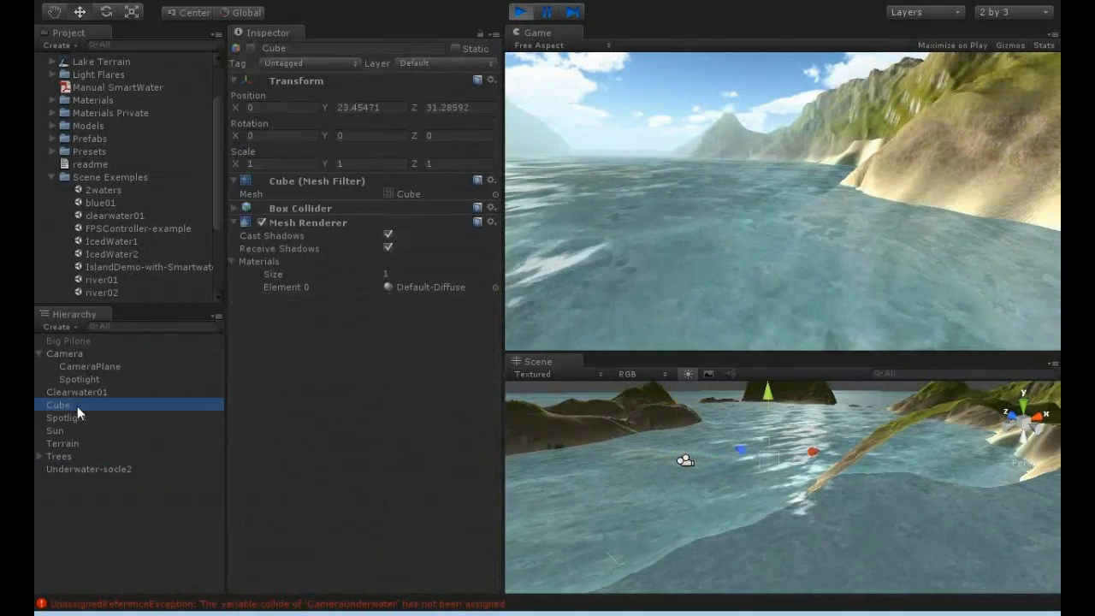
click(77, 392)
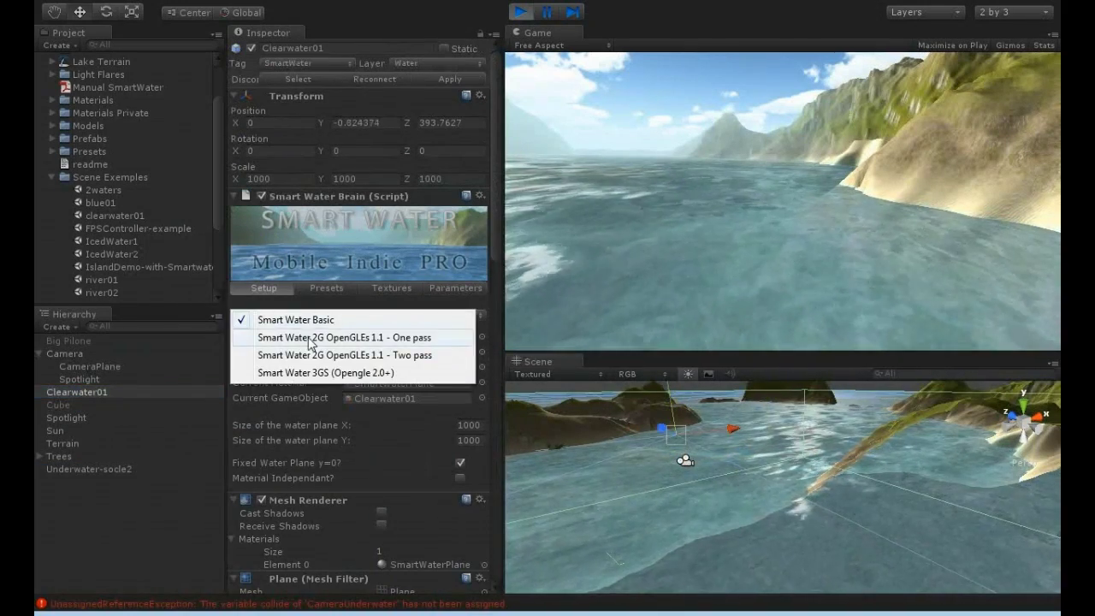
click(318, 339)
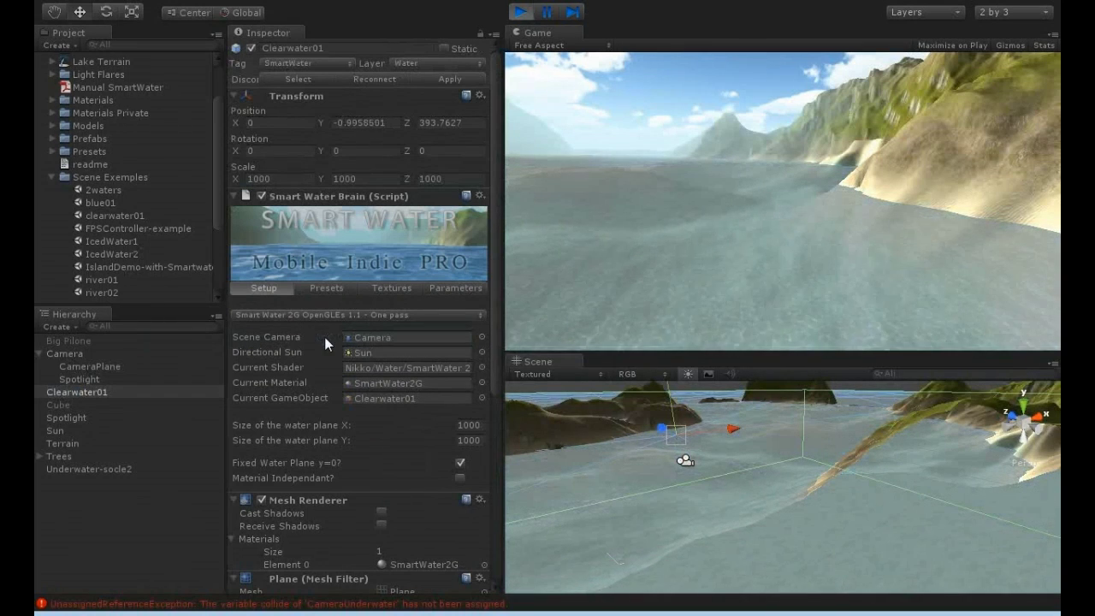
Select the Camera and set the editor's graphics emulation to Shader Model 1
click(63, 353)
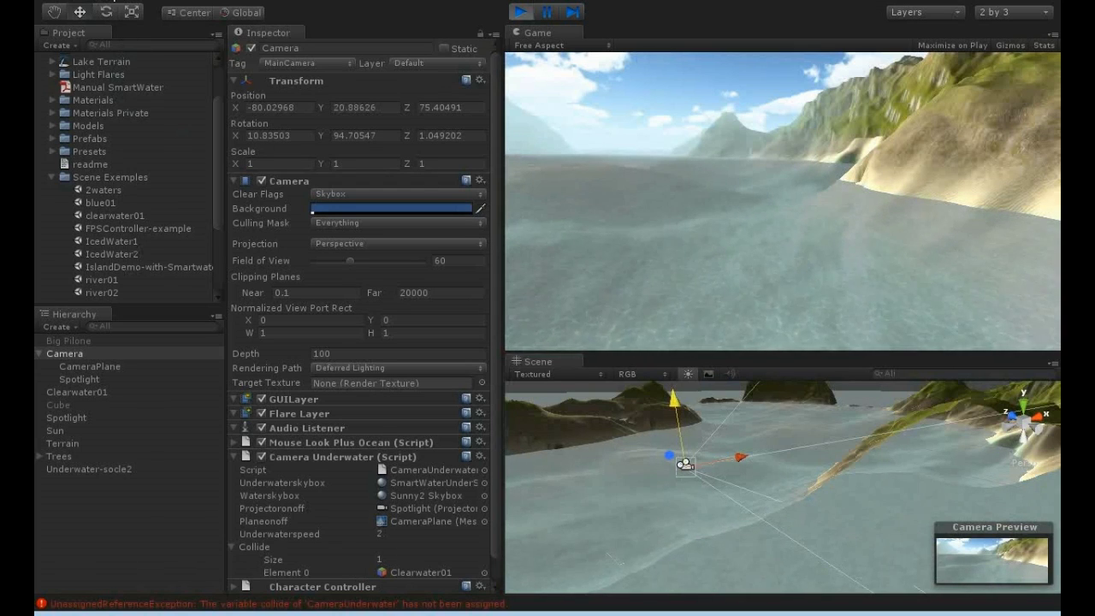
click(98, 0)
mouse_move(151, 4)
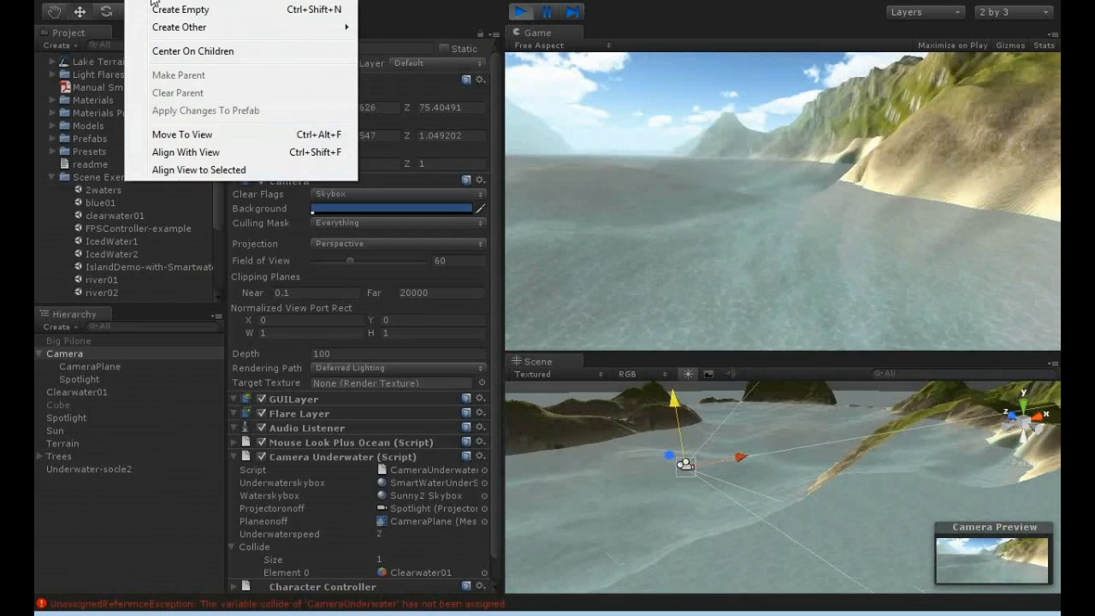
mouse_move(77, 3)
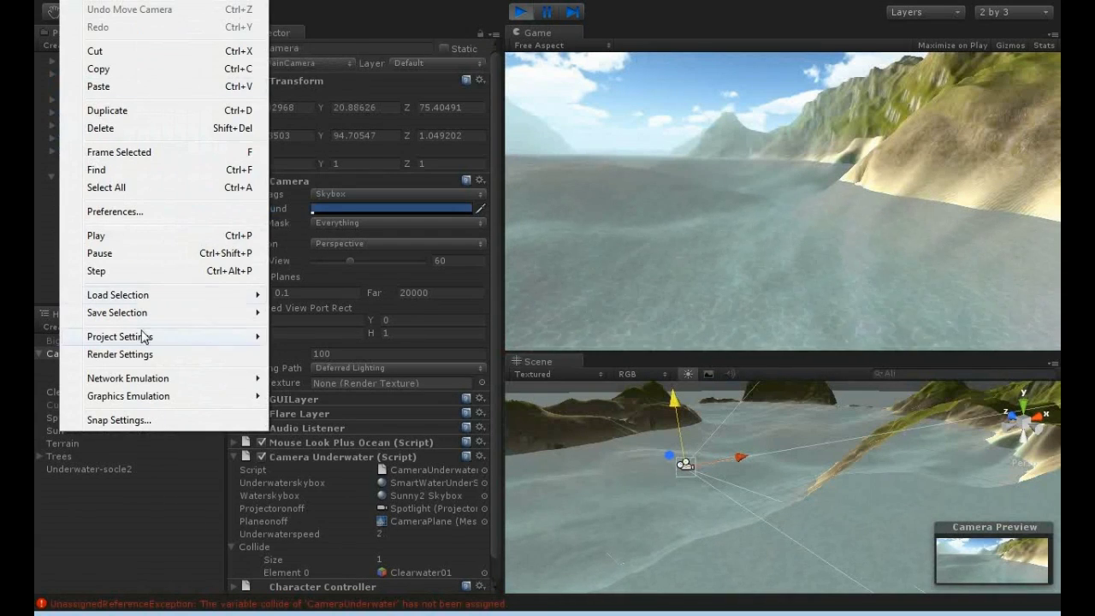
mouse_move(143, 399)
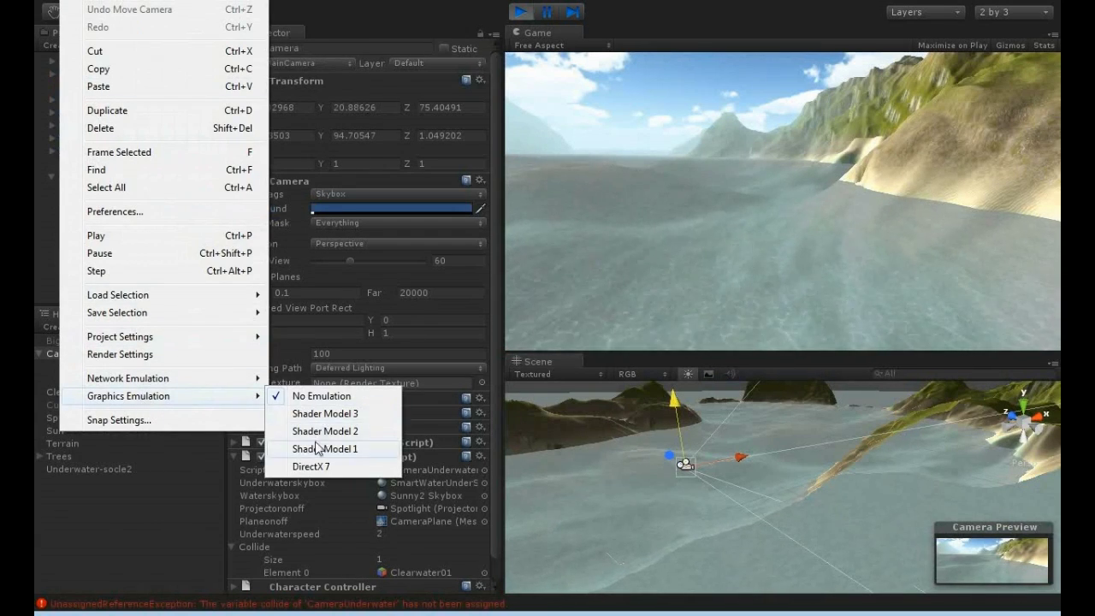
click(315, 450)
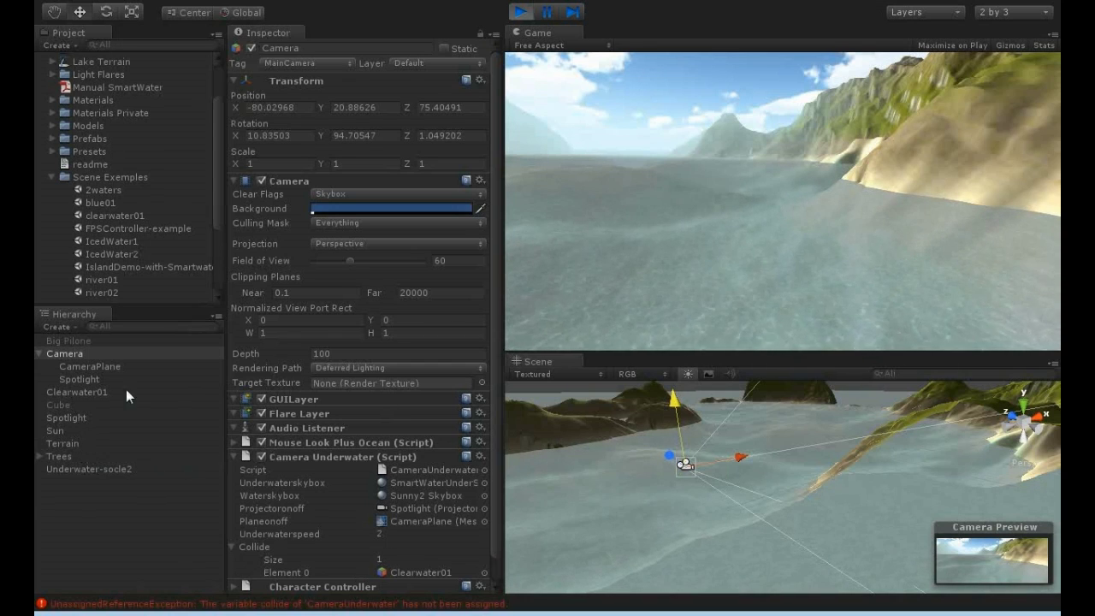
Preview Clearwater01 as Smart Water Basic under Shader Model 1, and return it to Smart Water 2G OpenGLEs 1.1 - One pass
click(83, 393)
click(332, 316)
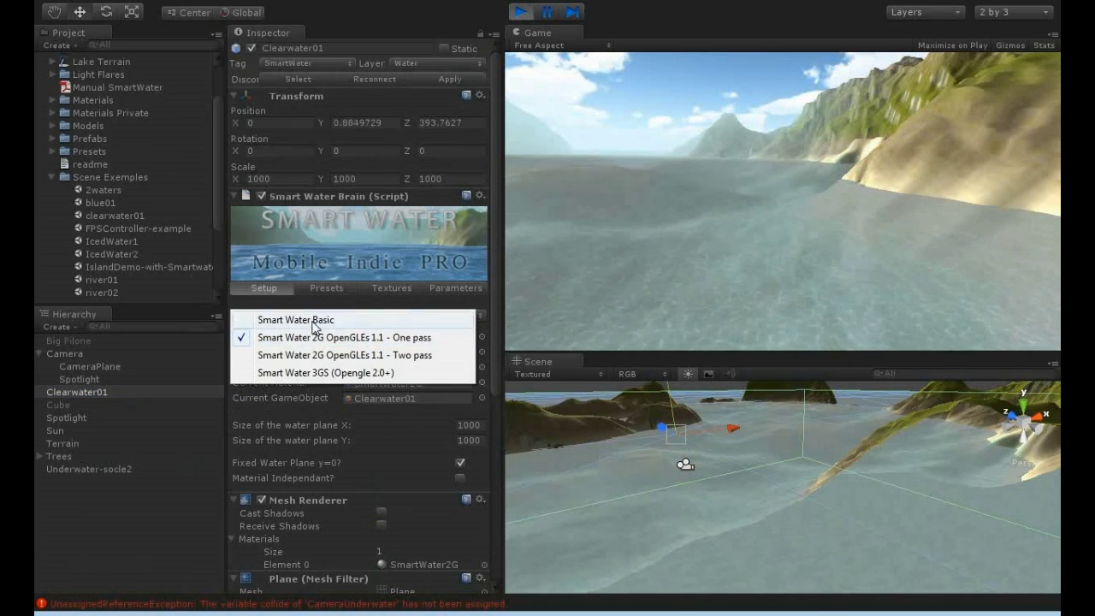
click(314, 320)
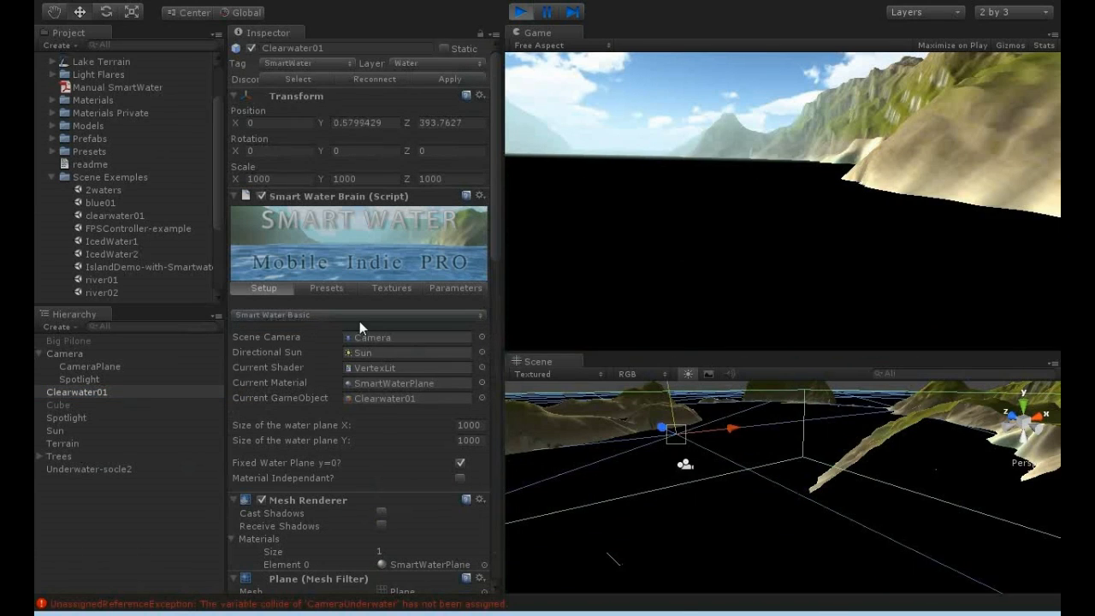
click(354, 316)
click(326, 337)
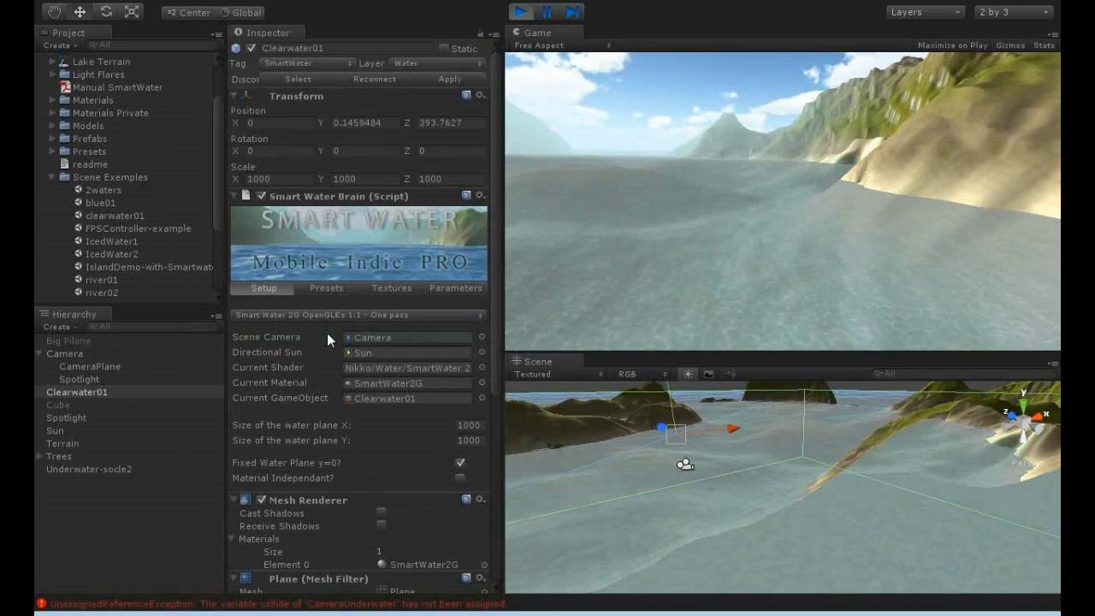
Compare Clearwater01's One pass and Two pass water types, ending on Smart Water 2G OpenGLEs 1.1 - Two pass
click(327, 316)
click(323, 356)
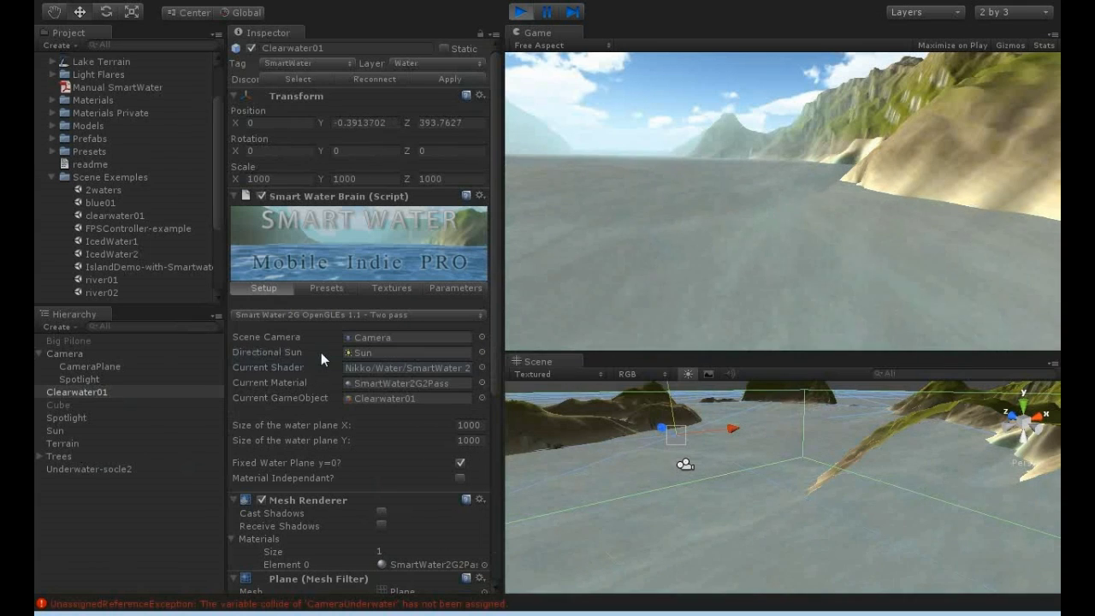
click(323, 318)
click(316, 337)
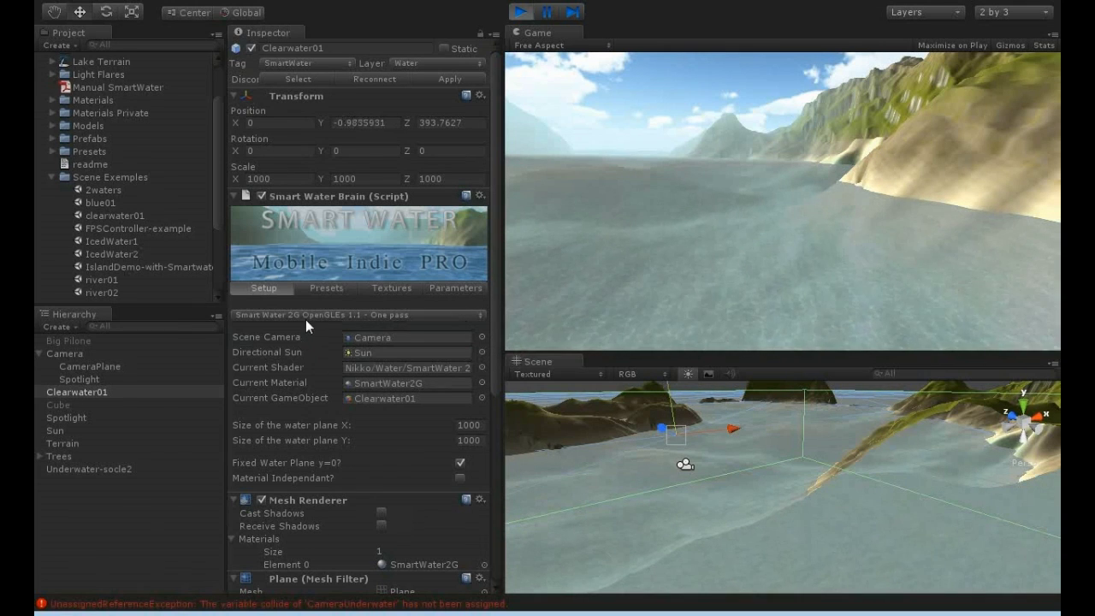
click(306, 318)
click(316, 354)
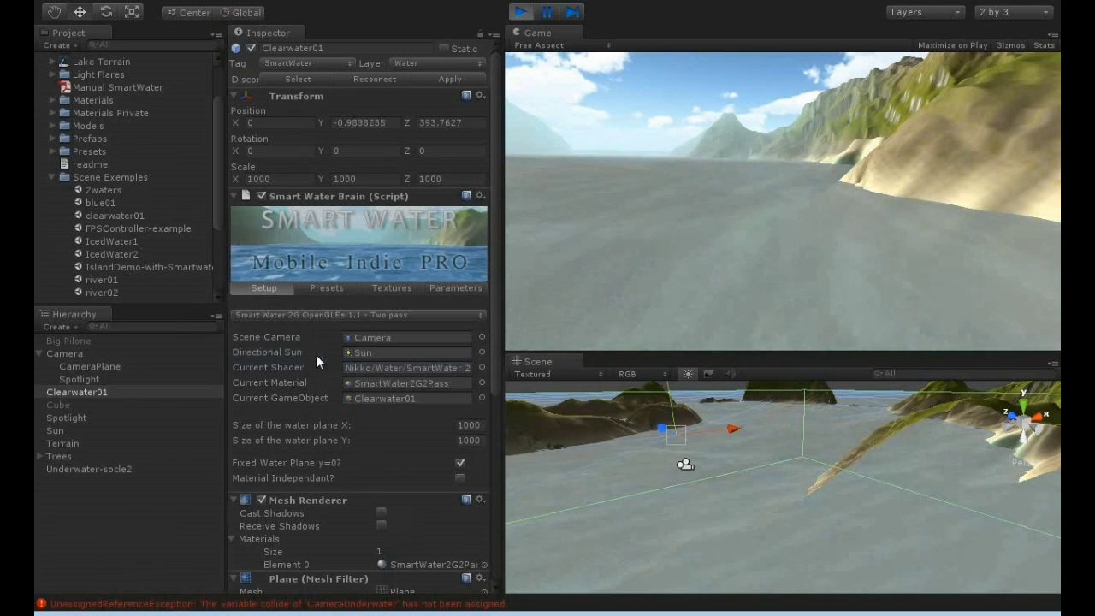
Adjust the Two pass water's Caustic Power to about 0.52 and its Caustic Size to about 8.62
click(451, 290)
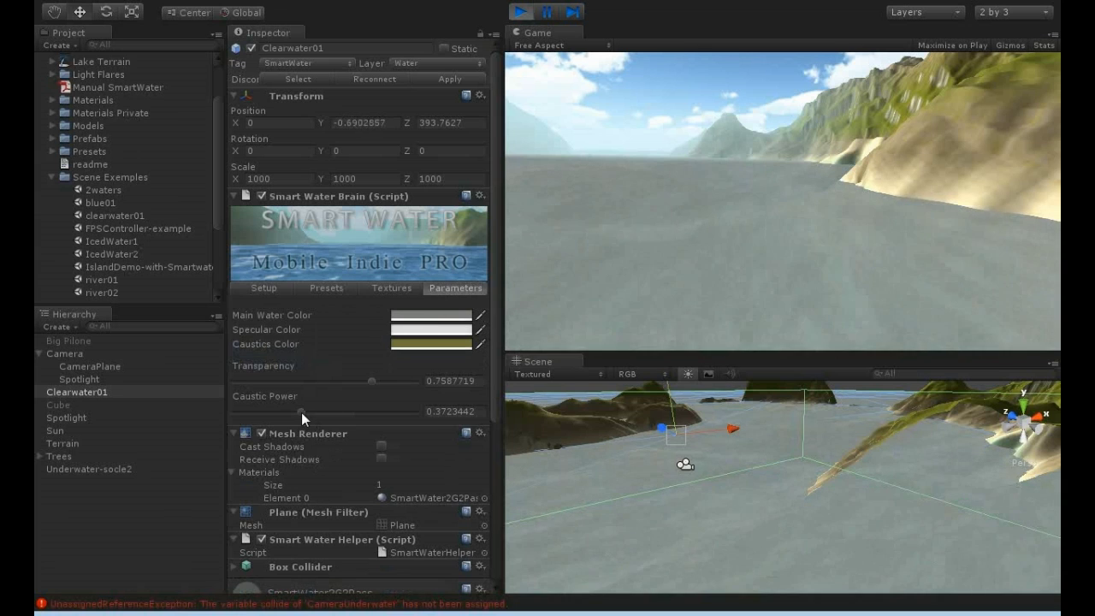
drag(249, 411, 396, 406)
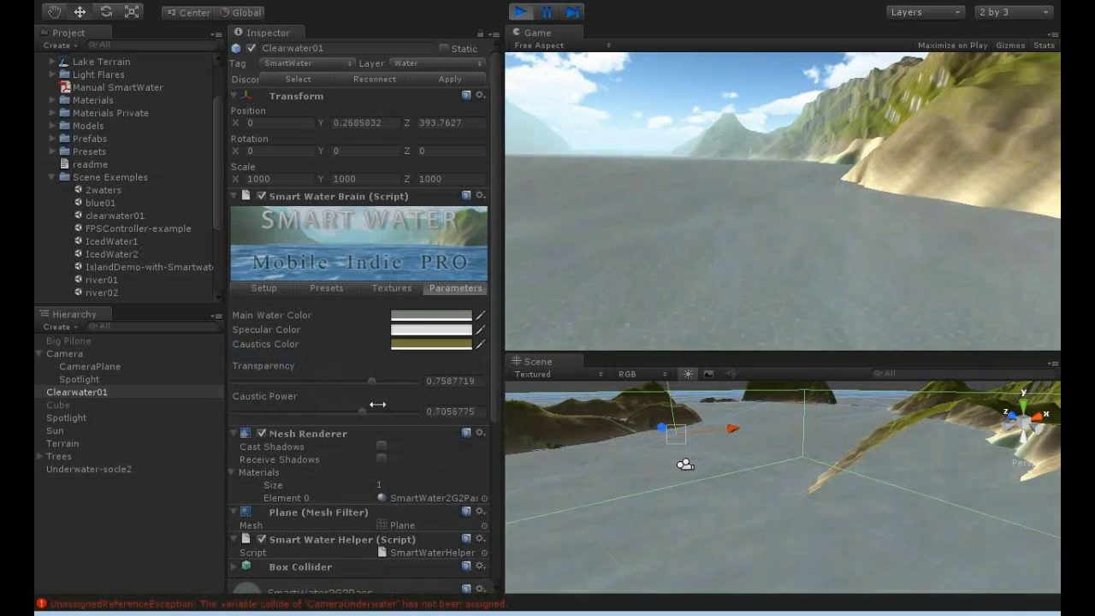
drag(379, 404, 328, 402)
click(374, 289)
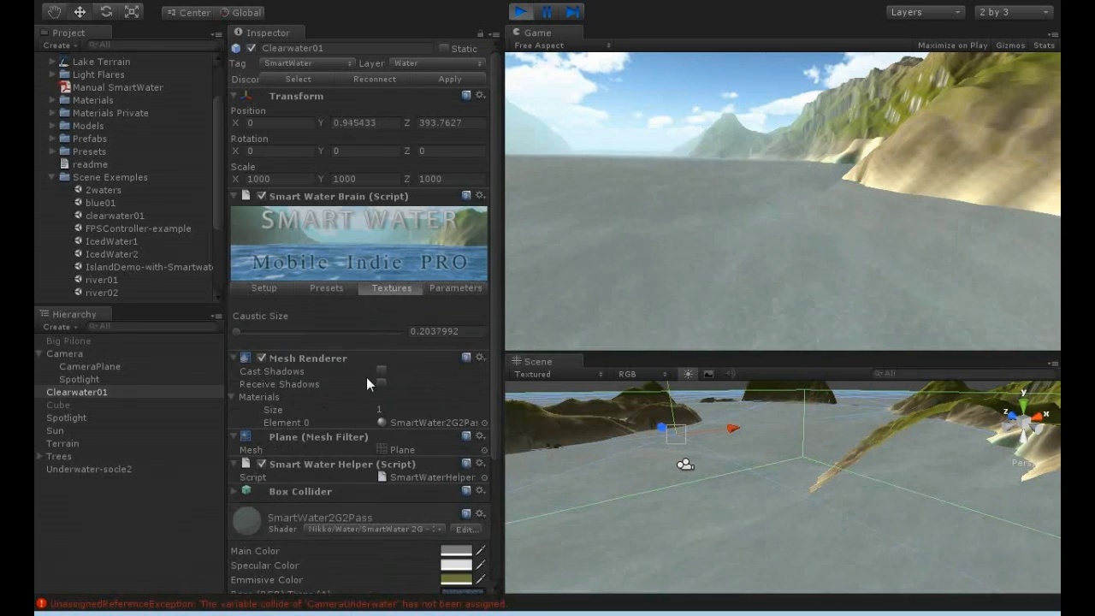
drag(238, 329, 378, 340)
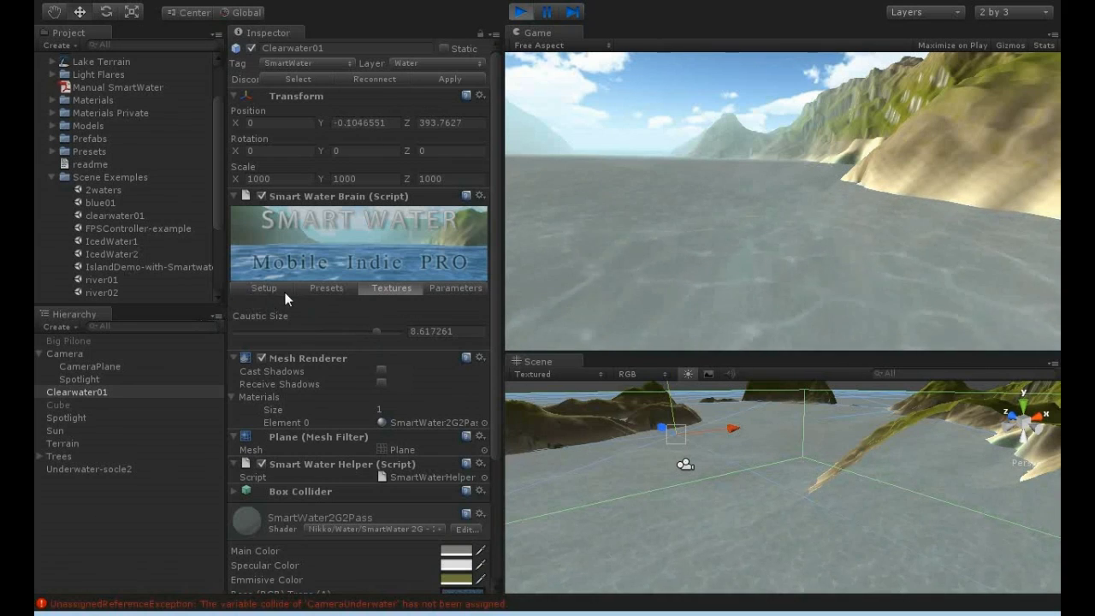
Turn off the Shader Model 1 graphics emulation by choosing No Emulation
click(108, 1)
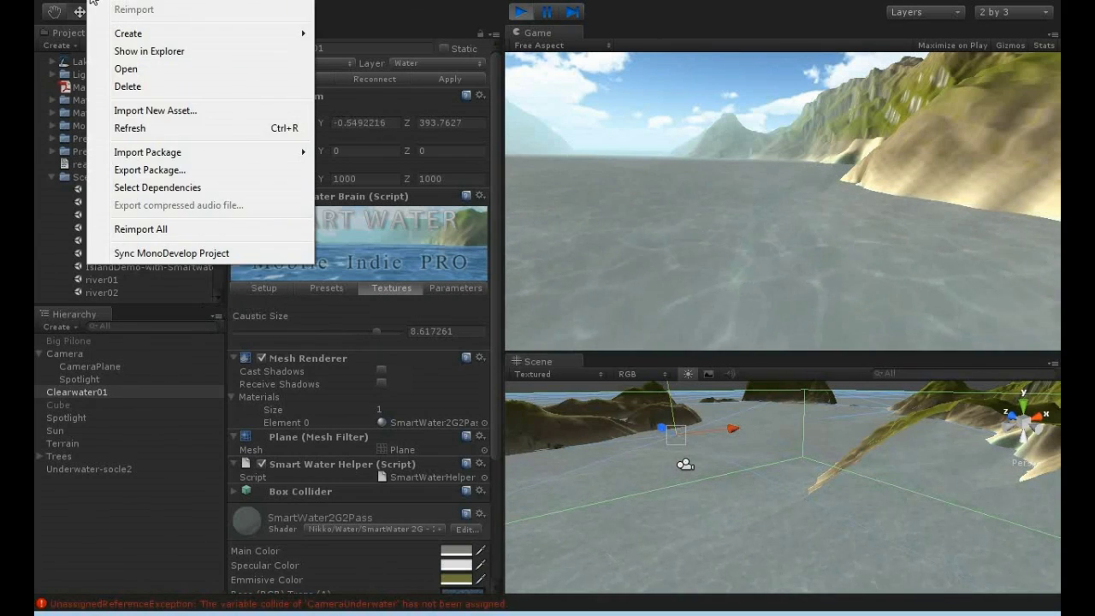
mouse_move(77, 1)
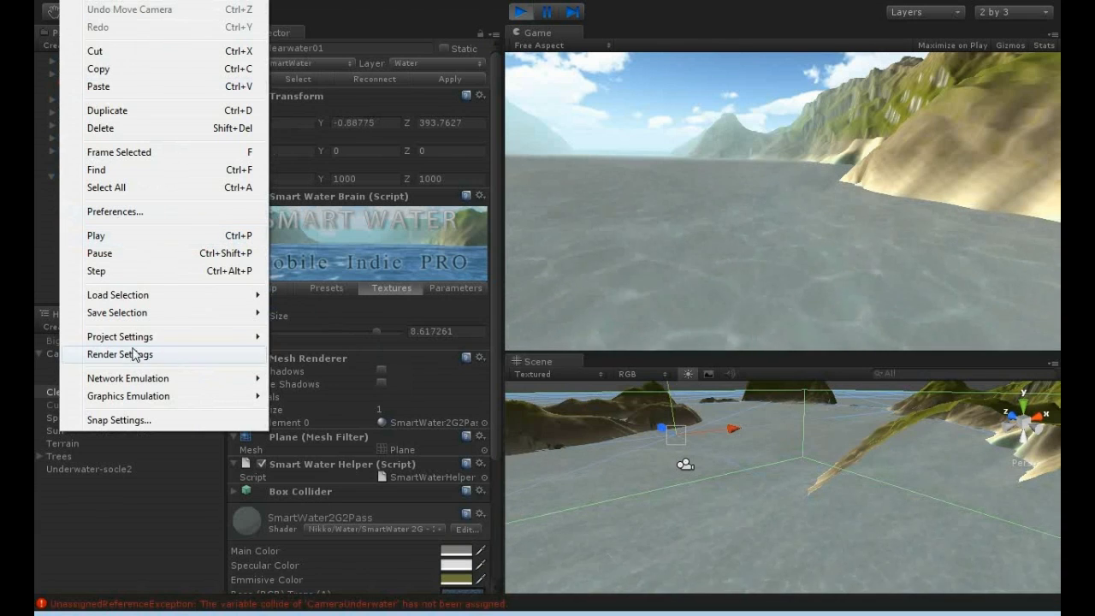
mouse_move(143, 398)
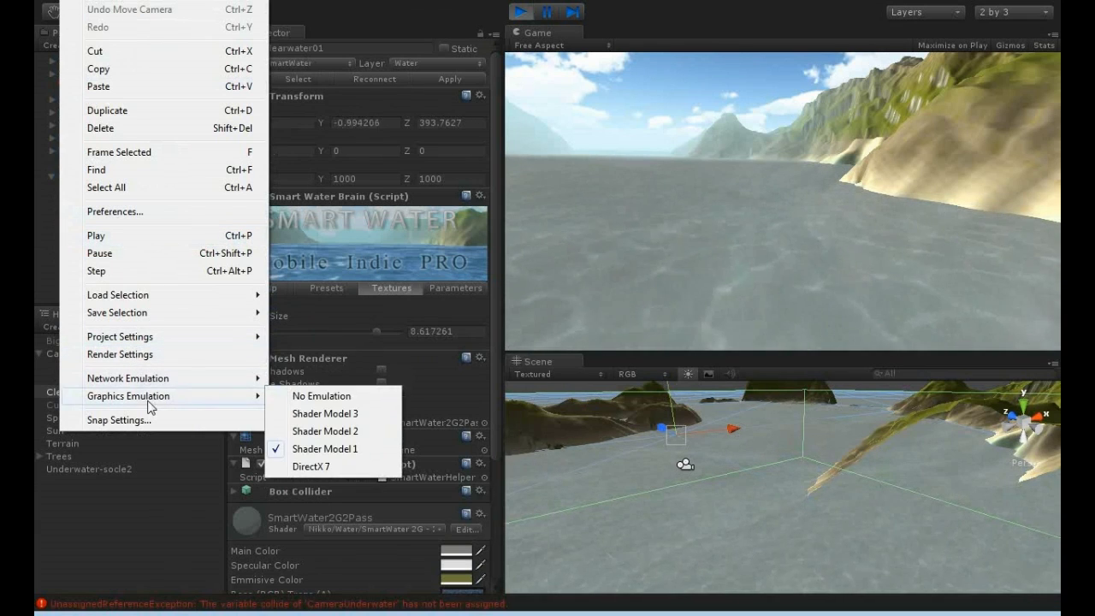
click(296, 400)
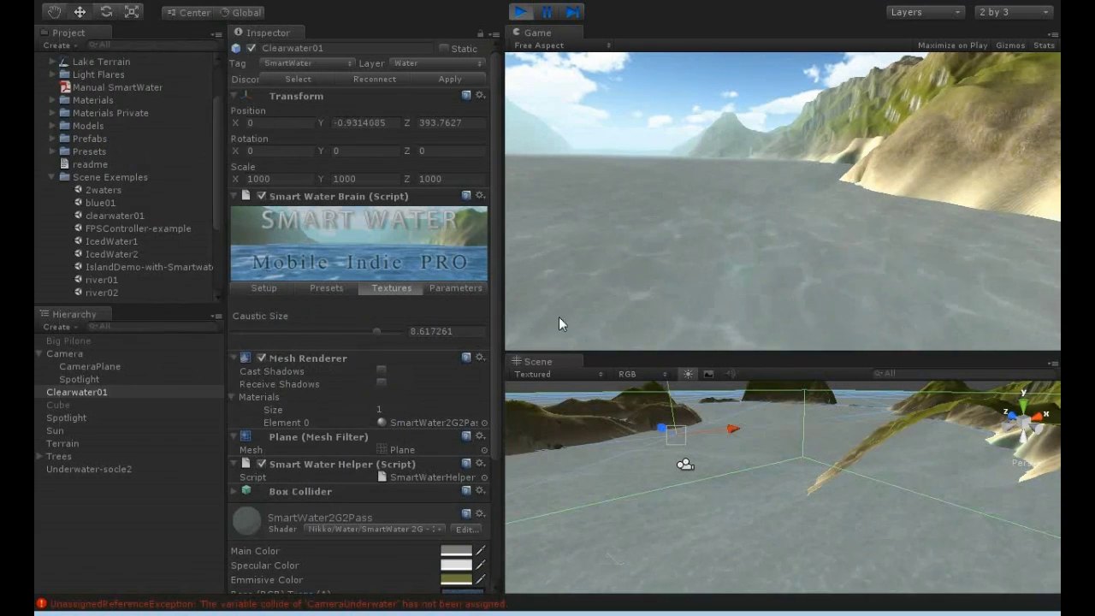
Preview Clearwater01 as Smart Water 2G OpenGLEs 1.1 - One pass, and change it to Smart Water Basic
click(265, 289)
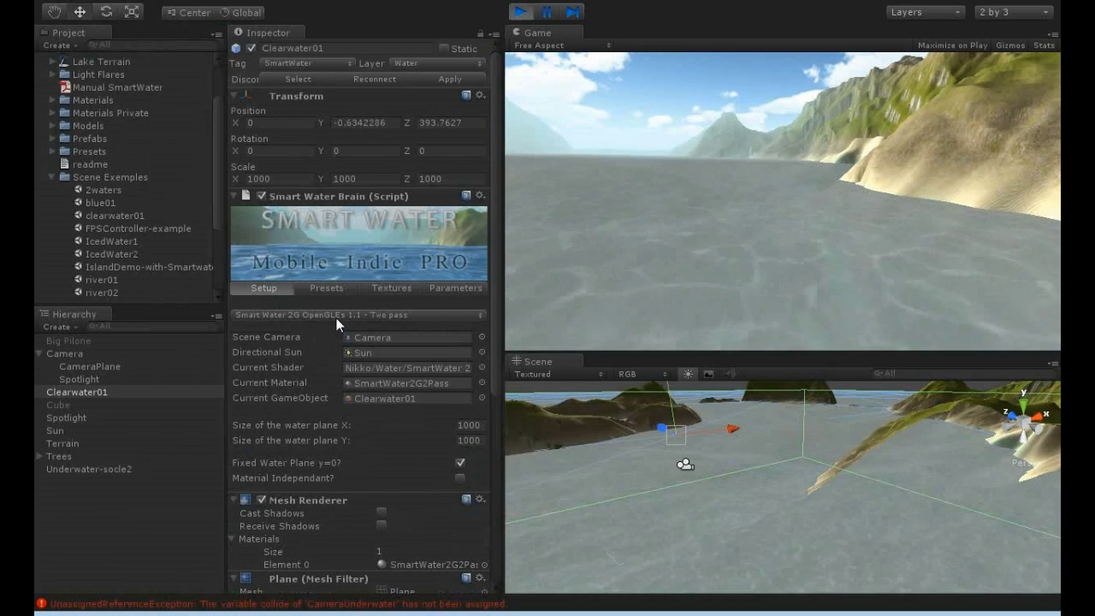
click(333, 315)
click(340, 337)
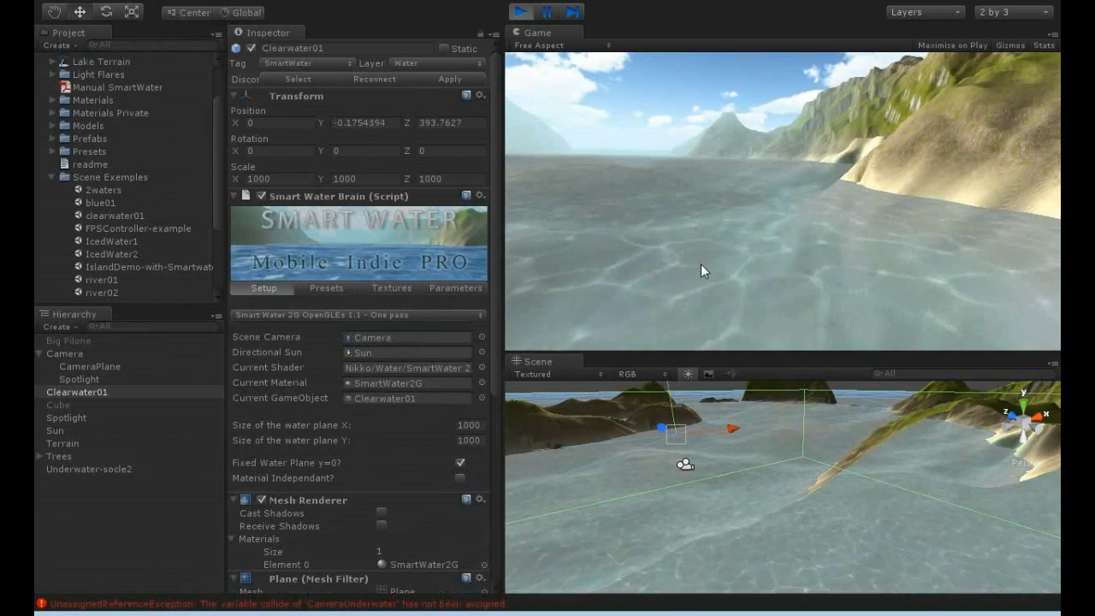
click(280, 315)
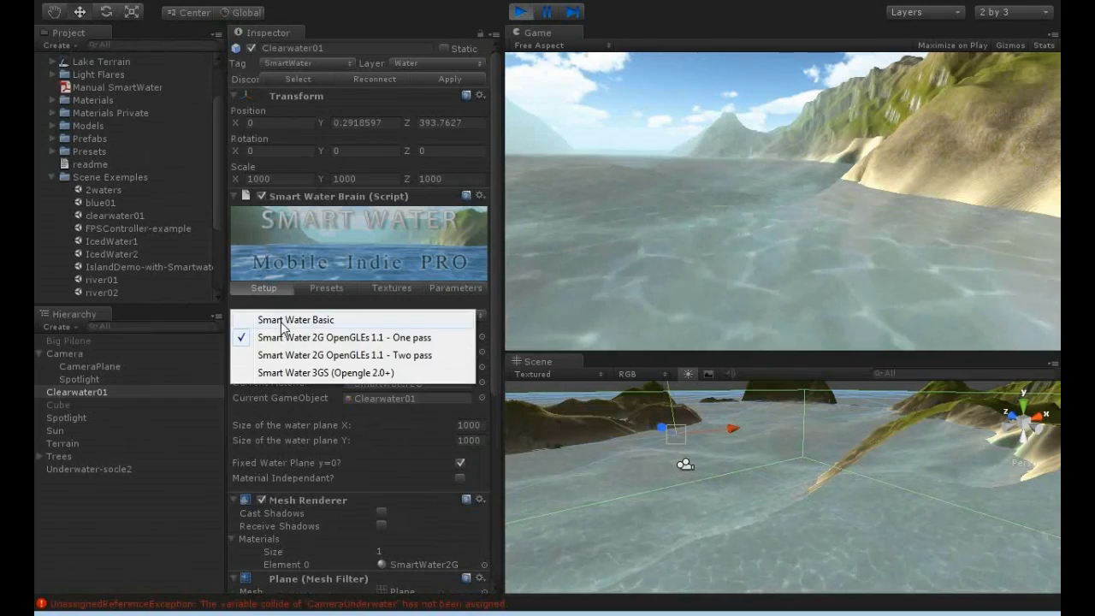
click(274, 319)
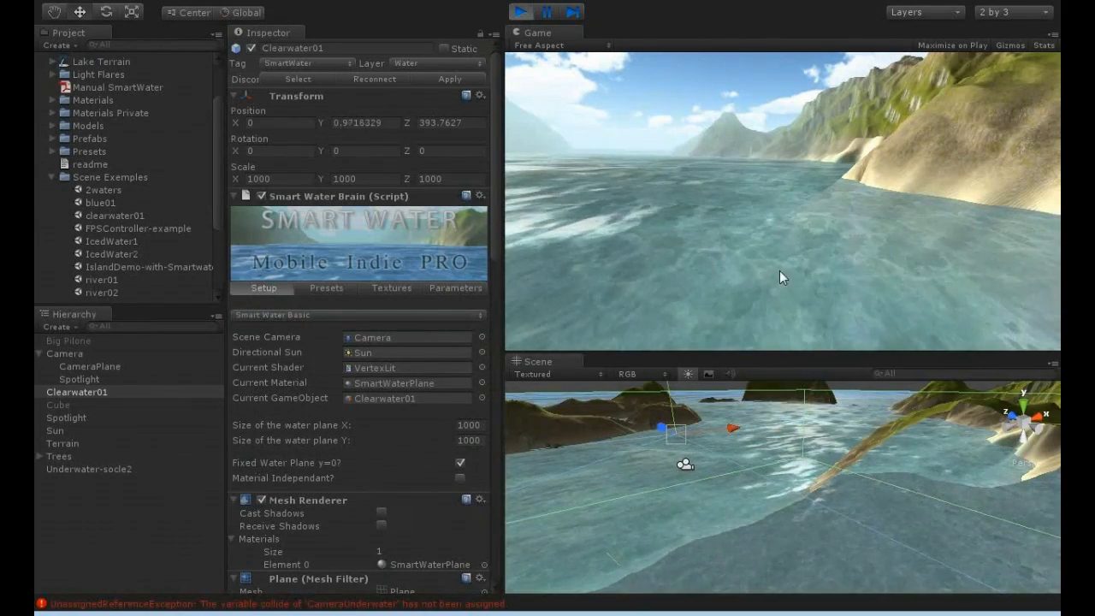
Reduce the Basic water's Caustic Size to about 7.70
click(454, 290)
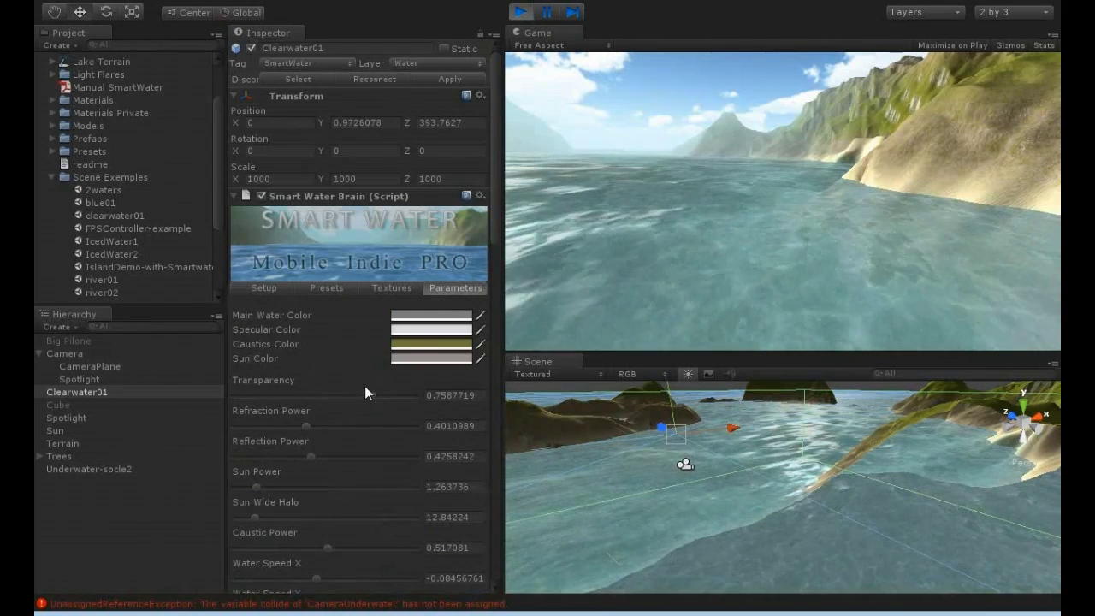
click(385, 290)
mouse_move(373, 535)
mouse_down()
mouse_move(303, 535)
mouse_move(398, 540)
mouse_move(359, 538)
mouse_up()
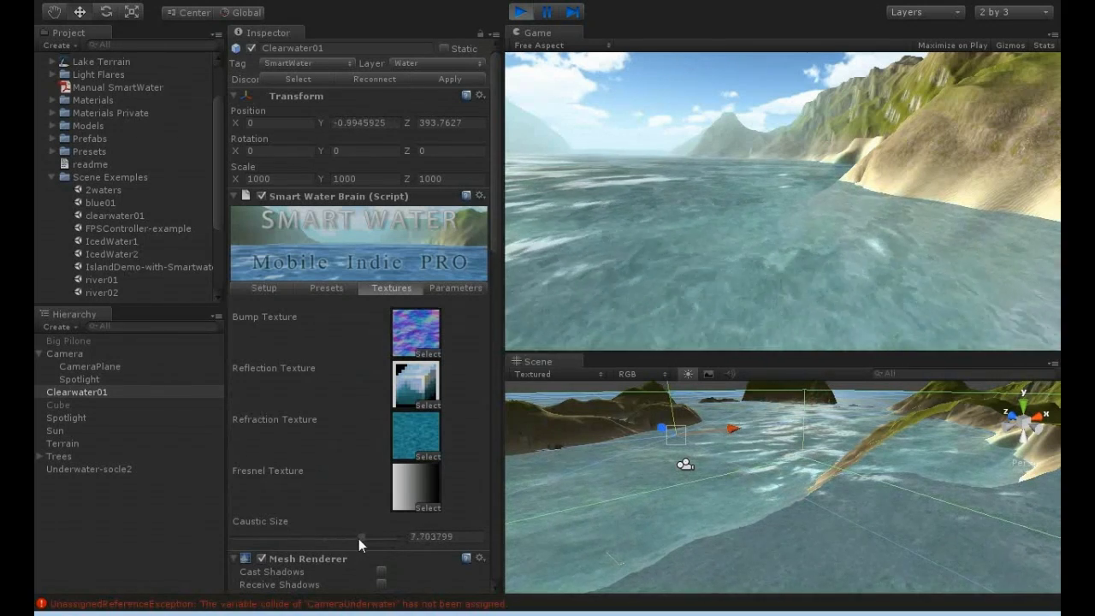
Review the Basic water's settings, switch Clearwater01 to Smart Water 2G OpenGLEs 1.1 - One pass, and show its adjustable parameters
click(459, 287)
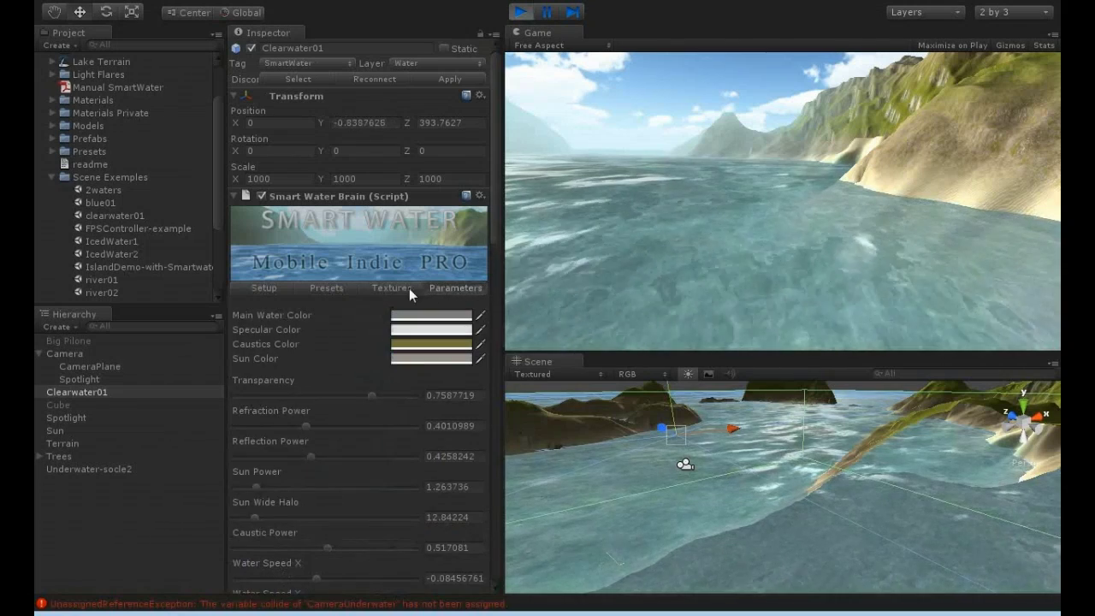
click(393, 288)
click(314, 288)
click(267, 288)
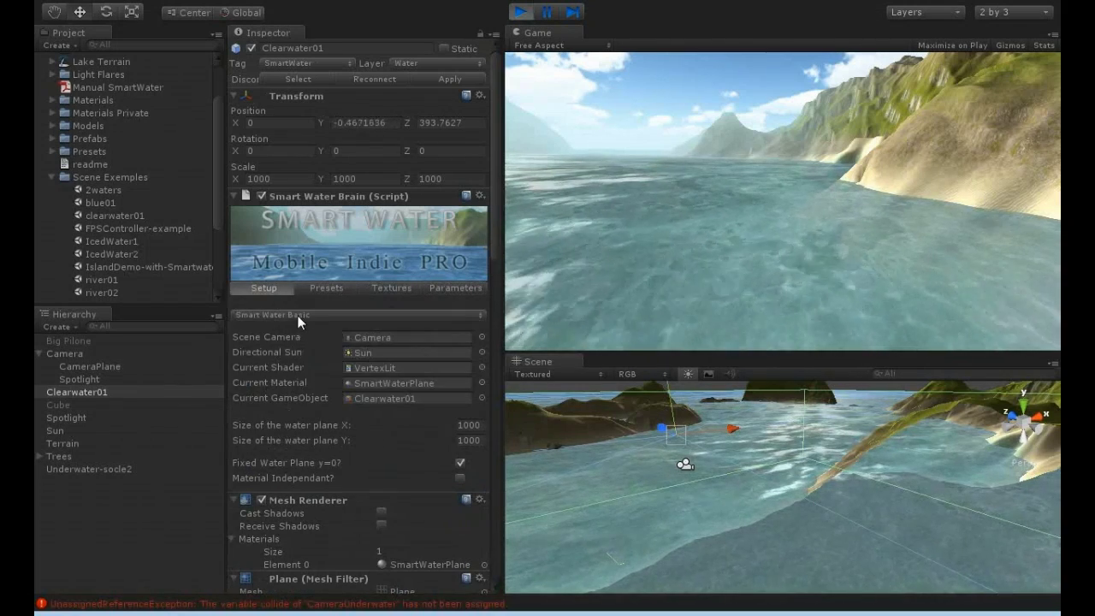
click(297, 315)
click(322, 332)
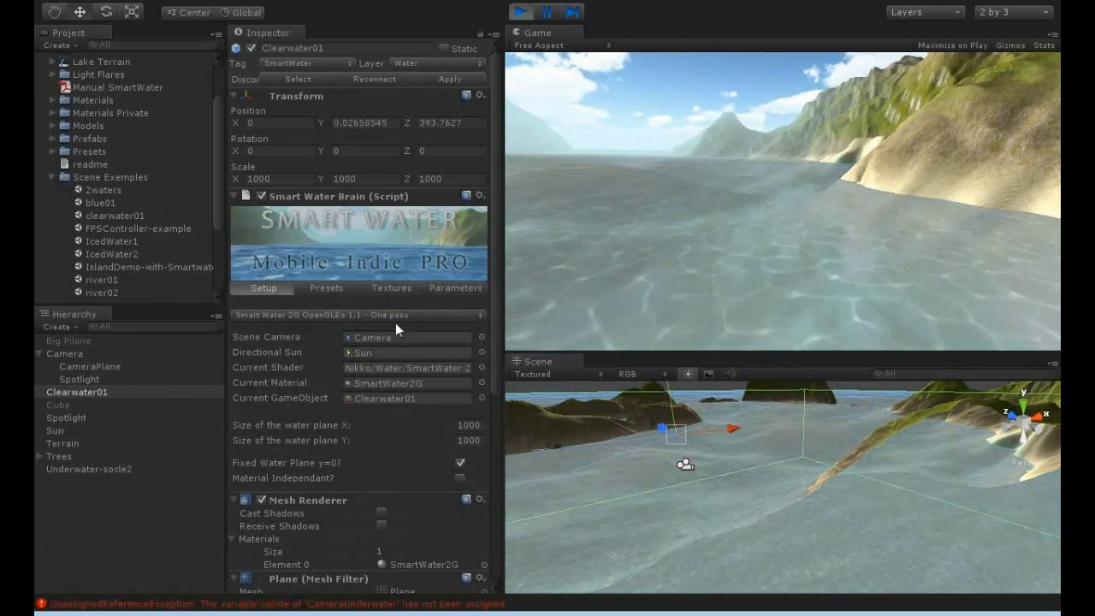
click(447, 288)
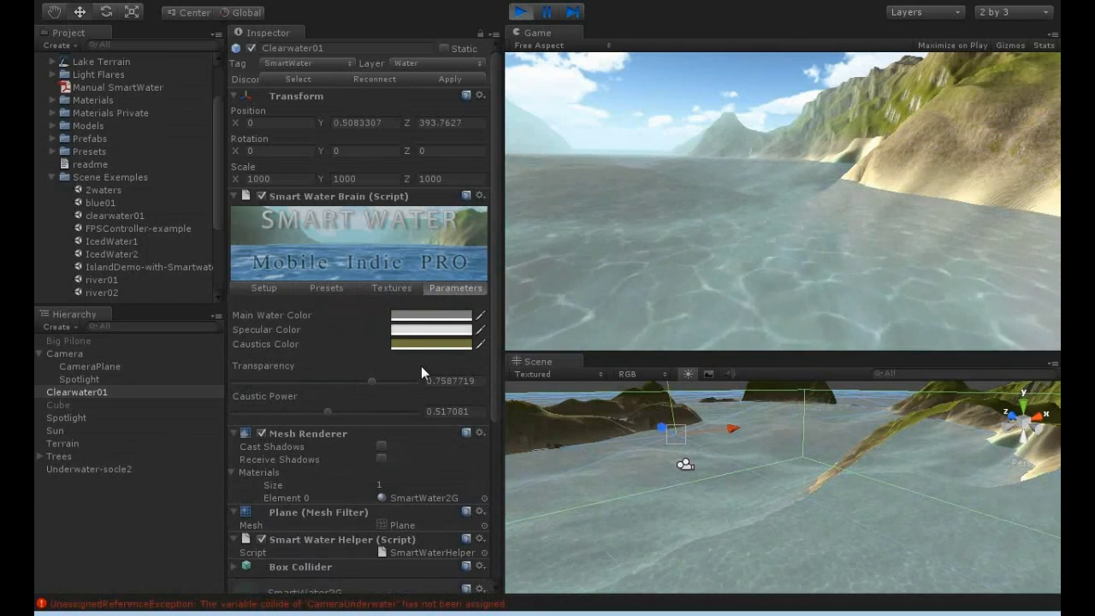
Stop the Clearwater01 preview and check which example scenes the Smart Water PRO folder contains
click(531, 12)
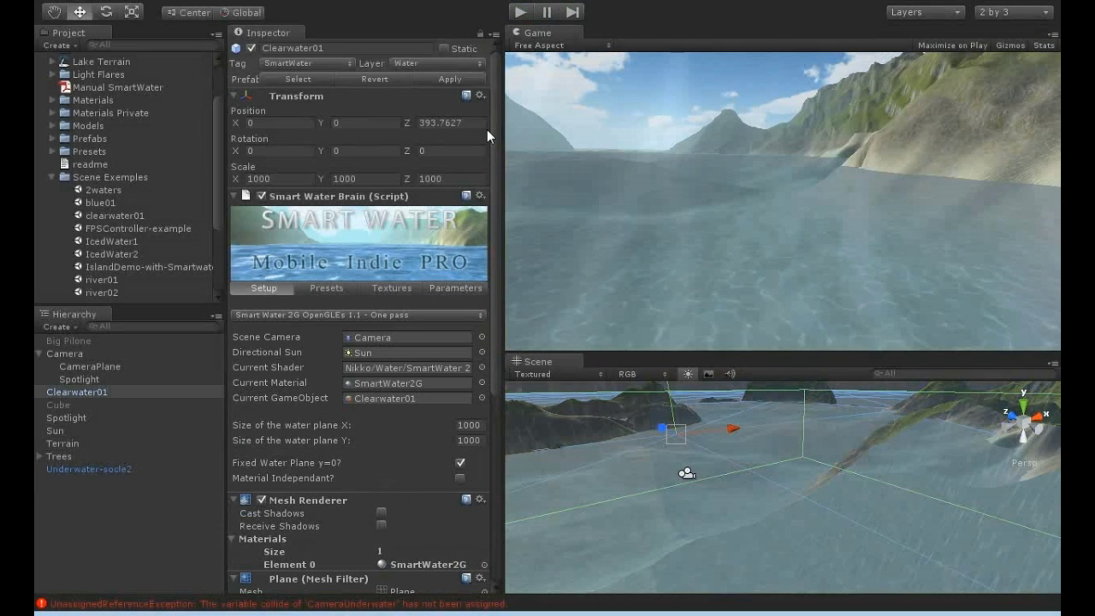
click(52, 178)
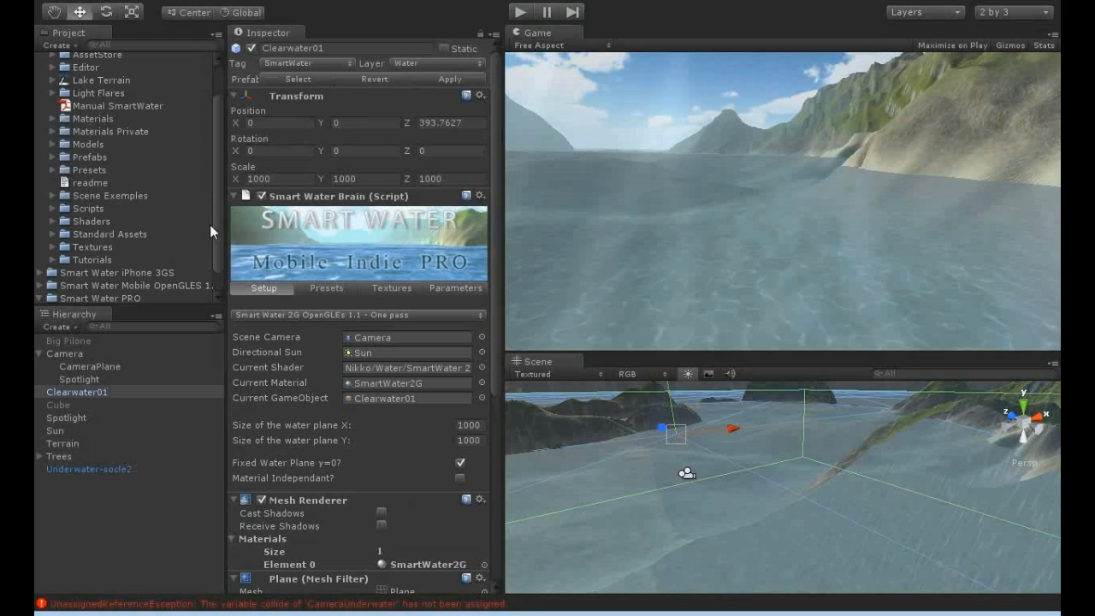
scroll(217, 214, down, 1)
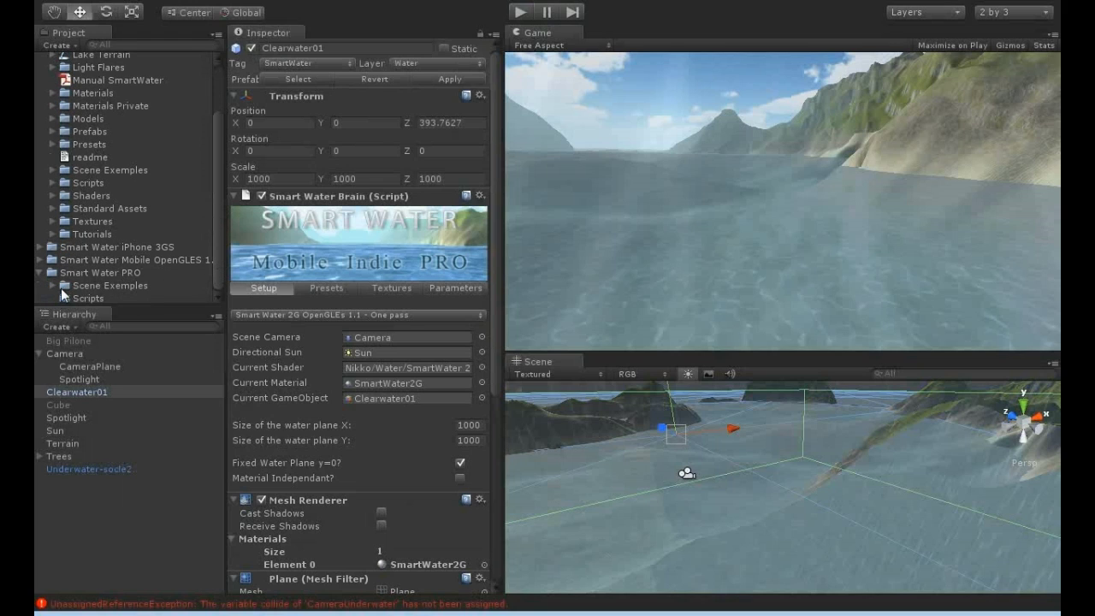
click(52, 285)
scroll(216, 222, down, 1)
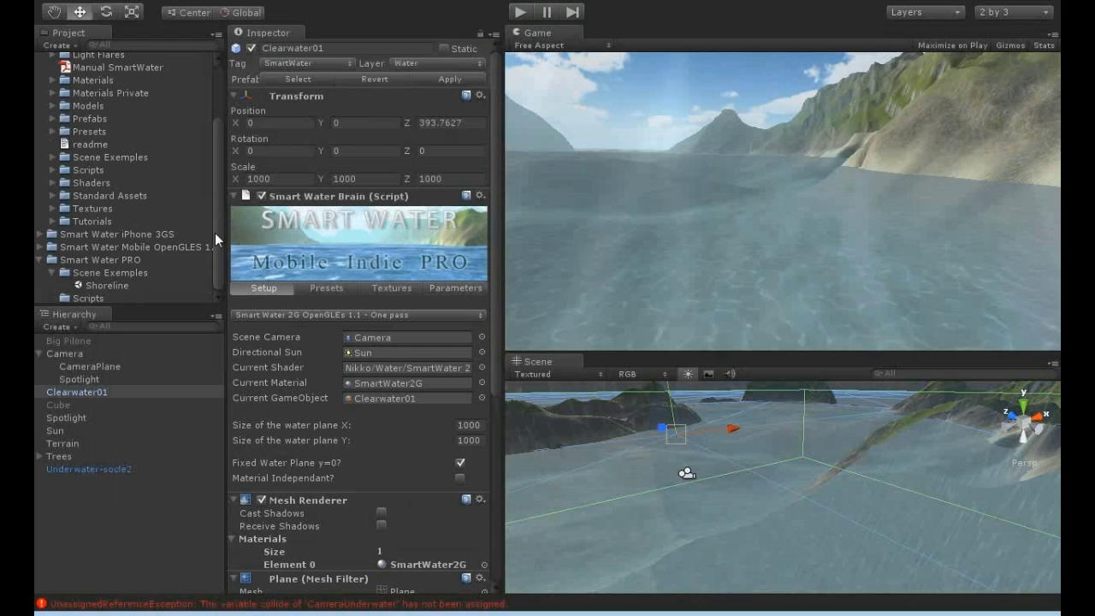
click(41, 260)
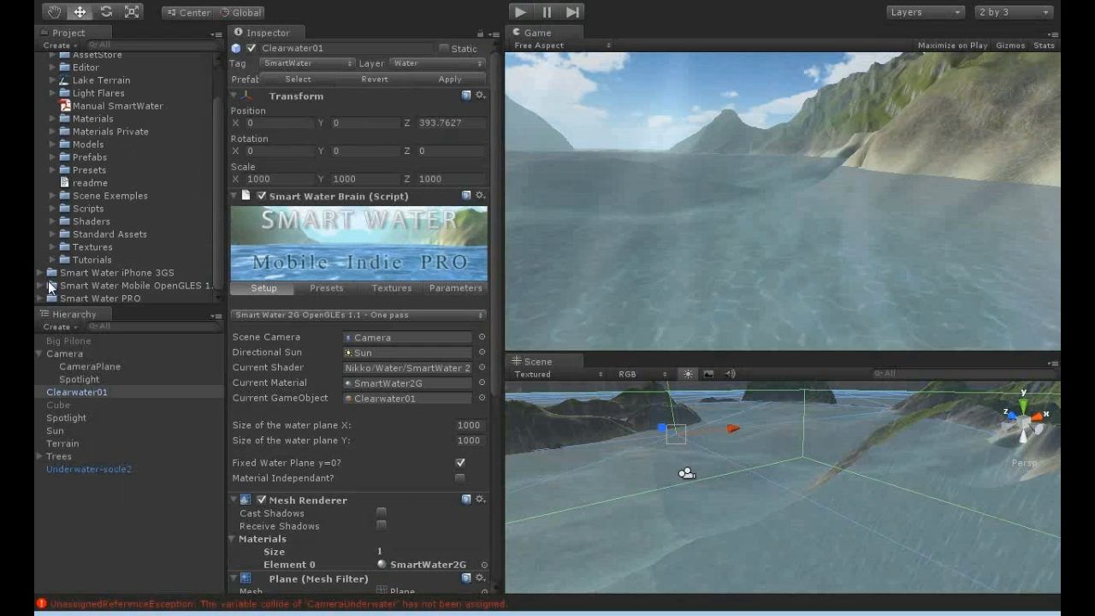
Open the Simple Caustics example scene from the Smart Water Mobile OpenGLES folder, discarding the changes to clearwater01
click(41, 284)
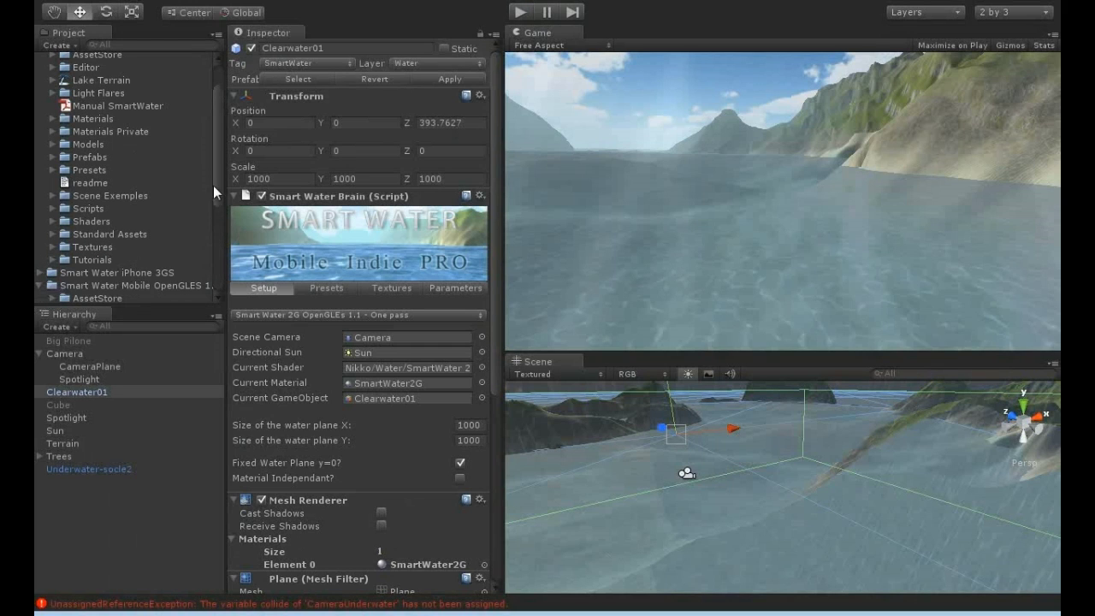
drag(213, 186, 205, 271)
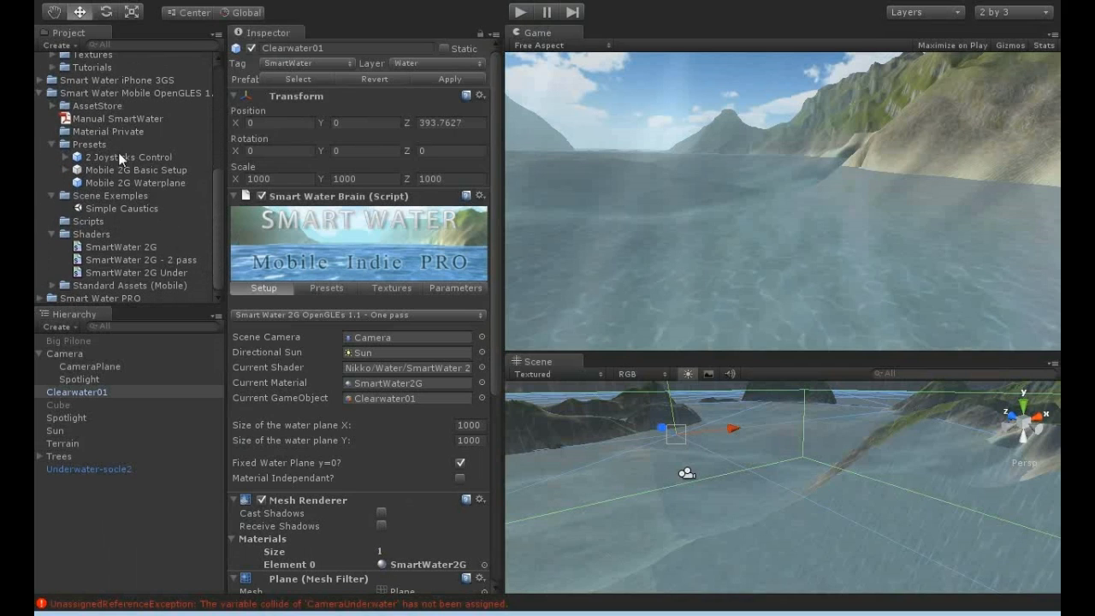
double_click(126, 207)
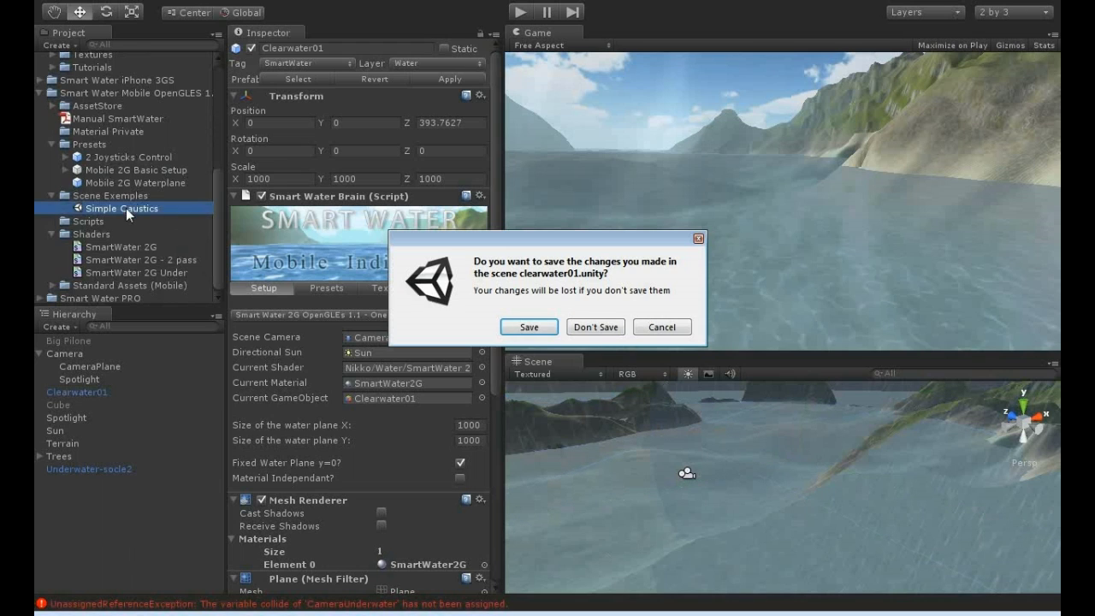
click(593, 327)
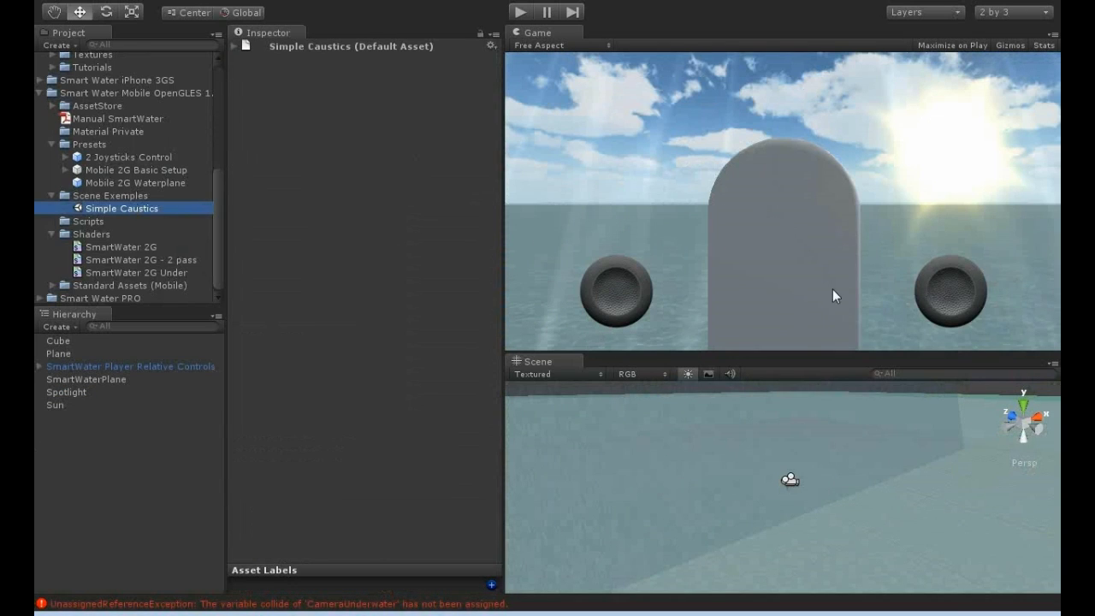
Review SmartWater Player Relative Controls and SmartWaterPlane, run the scene, and shift SmartWaterPlane along X to about -3.59
click(98, 367)
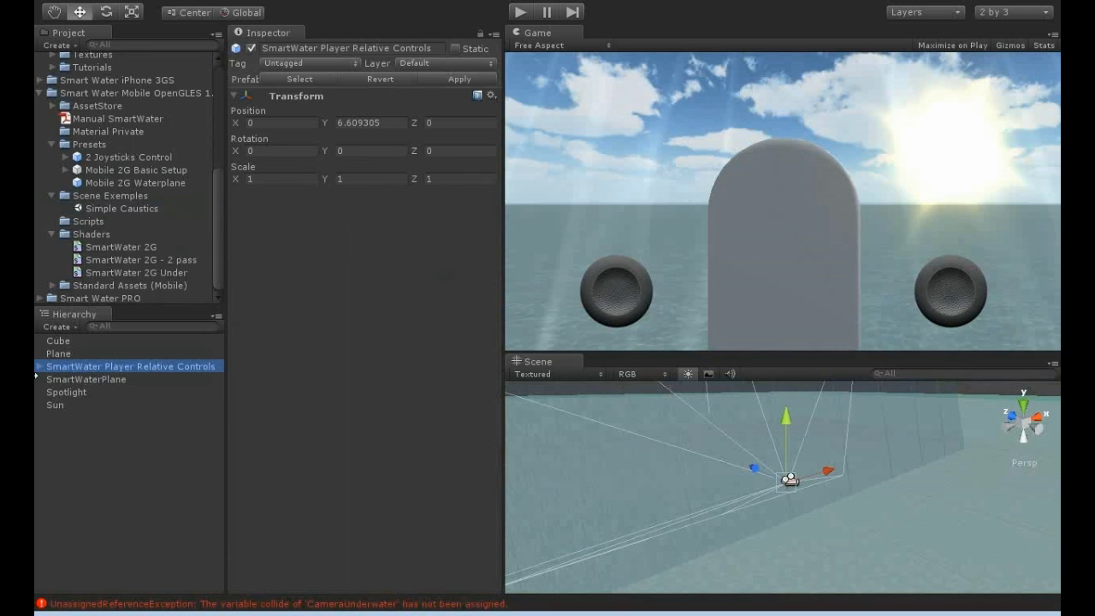
click(80, 381)
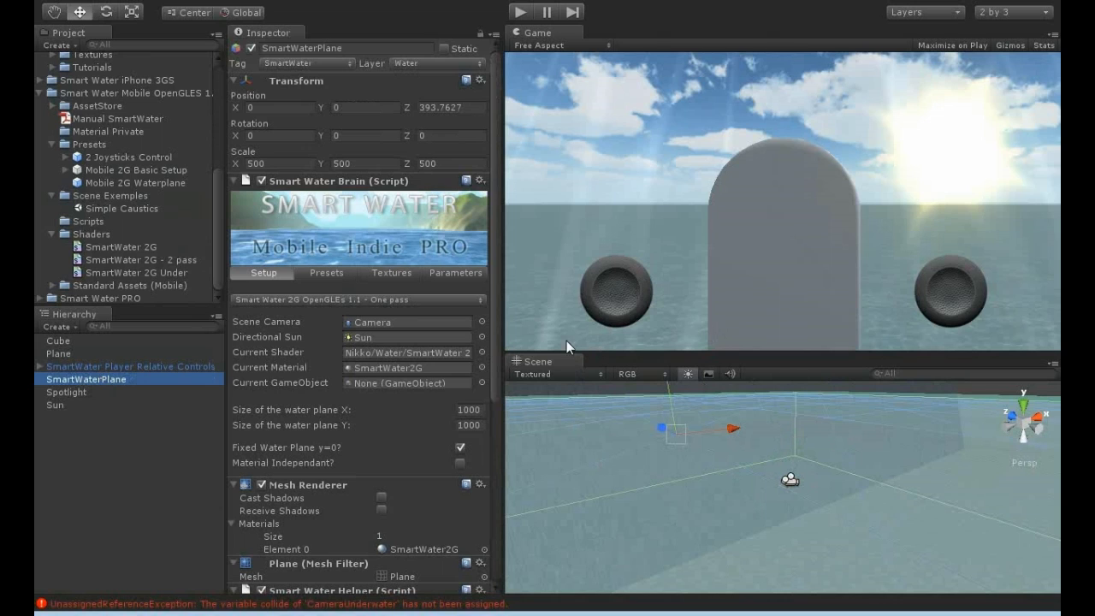
click(520, 12)
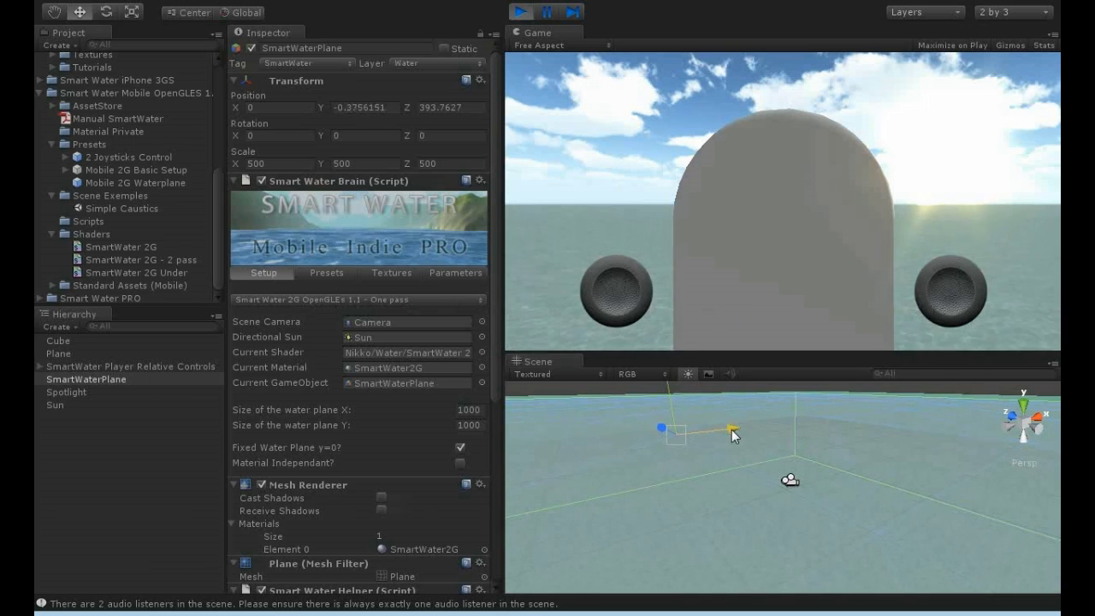
drag(733, 435, 530, 419)
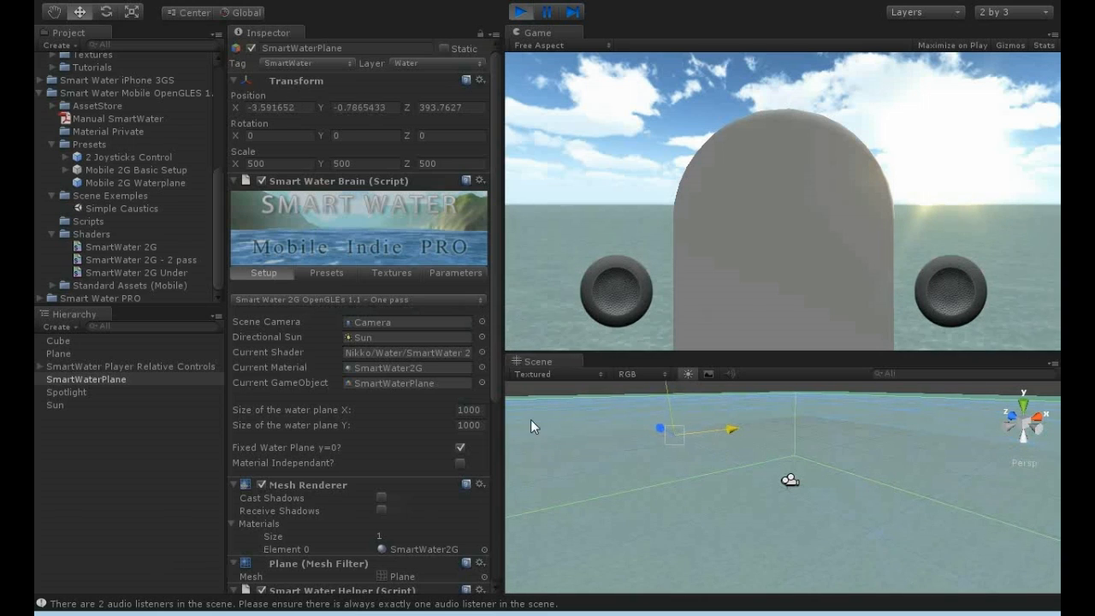
Find the Player object inside SmartWater Player Relative Controls and move it along X to about 5.84
click(41, 366)
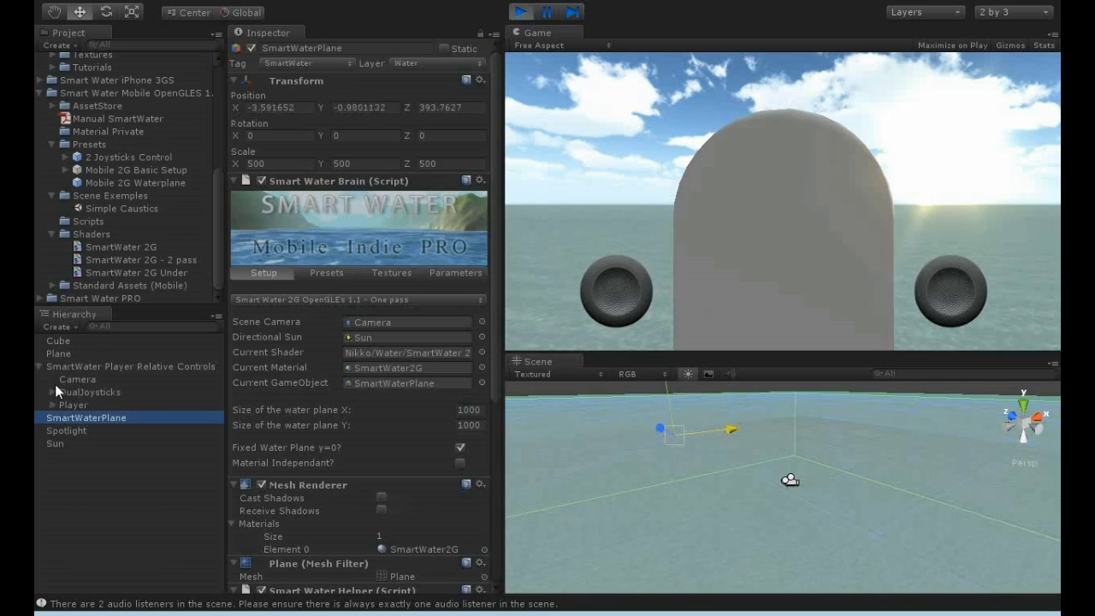
click(71, 379)
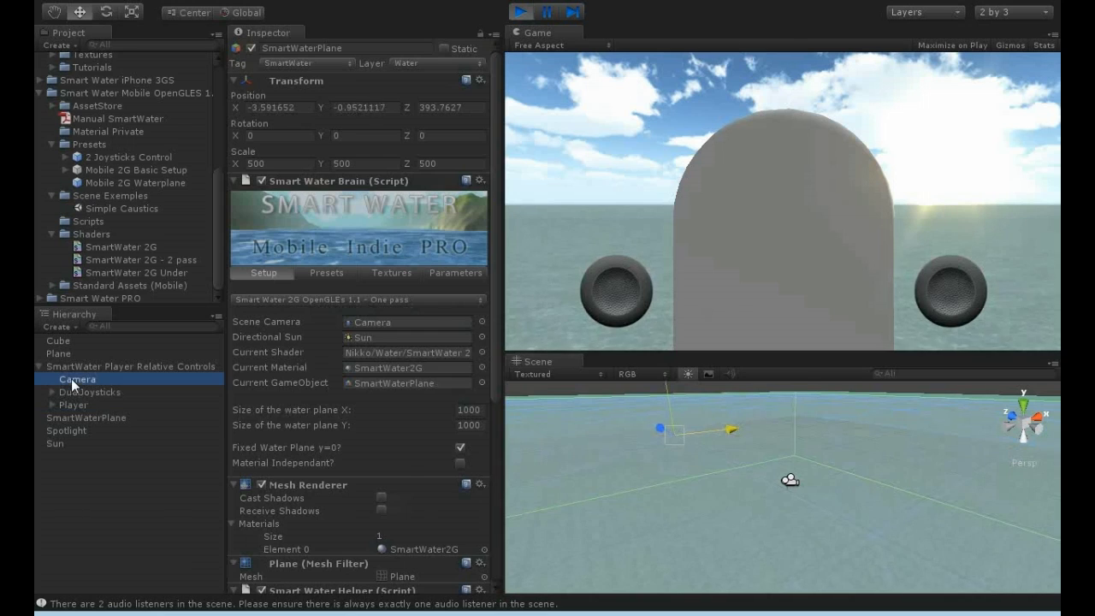
click(54, 393)
click(53, 431)
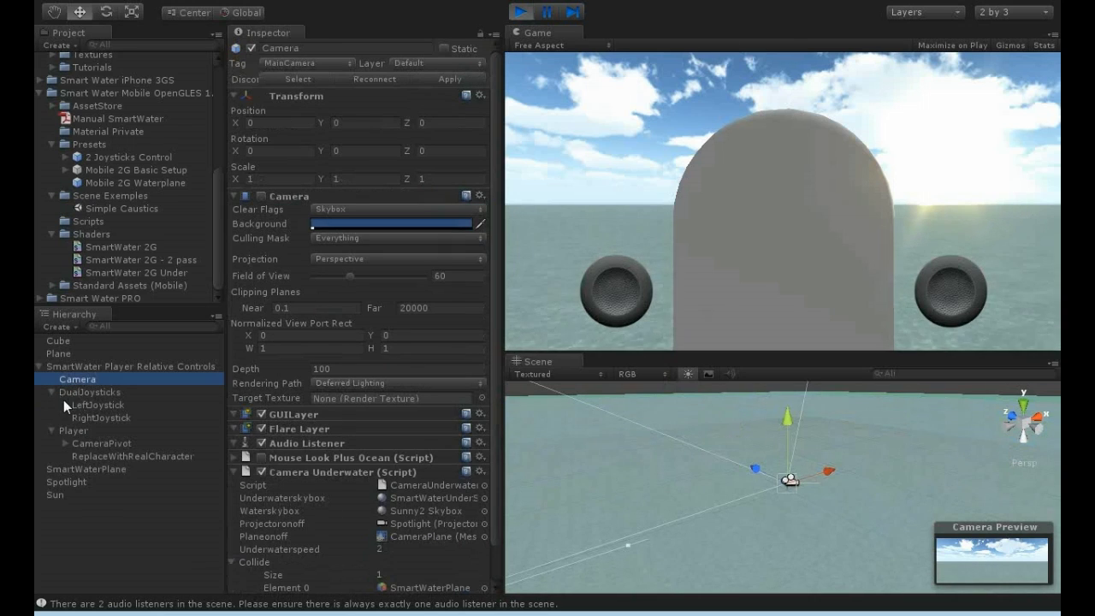
click(56, 394)
click(65, 418)
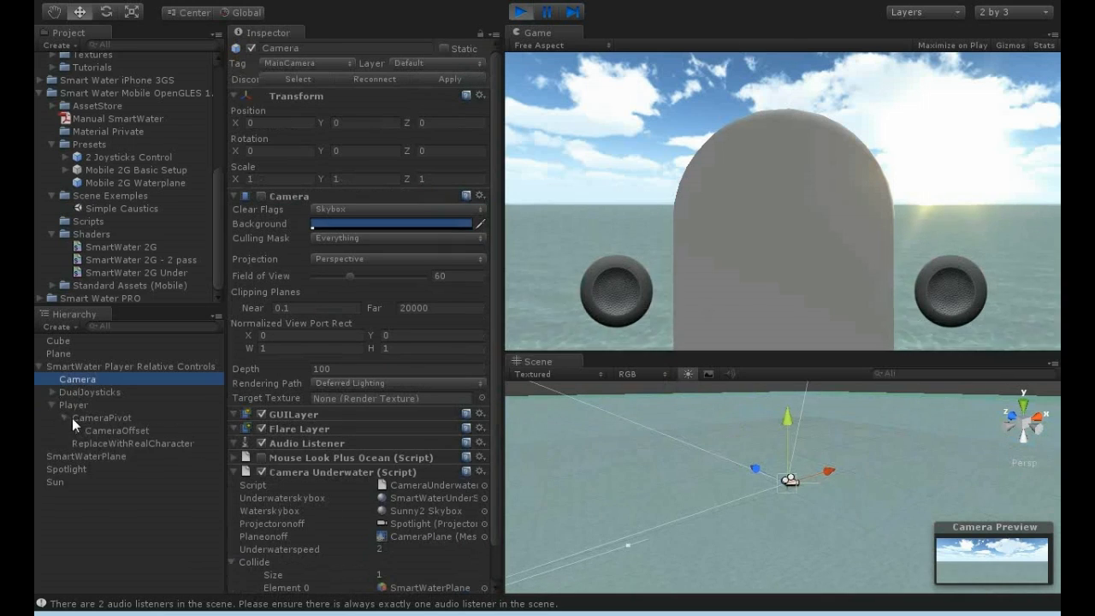
click(75, 405)
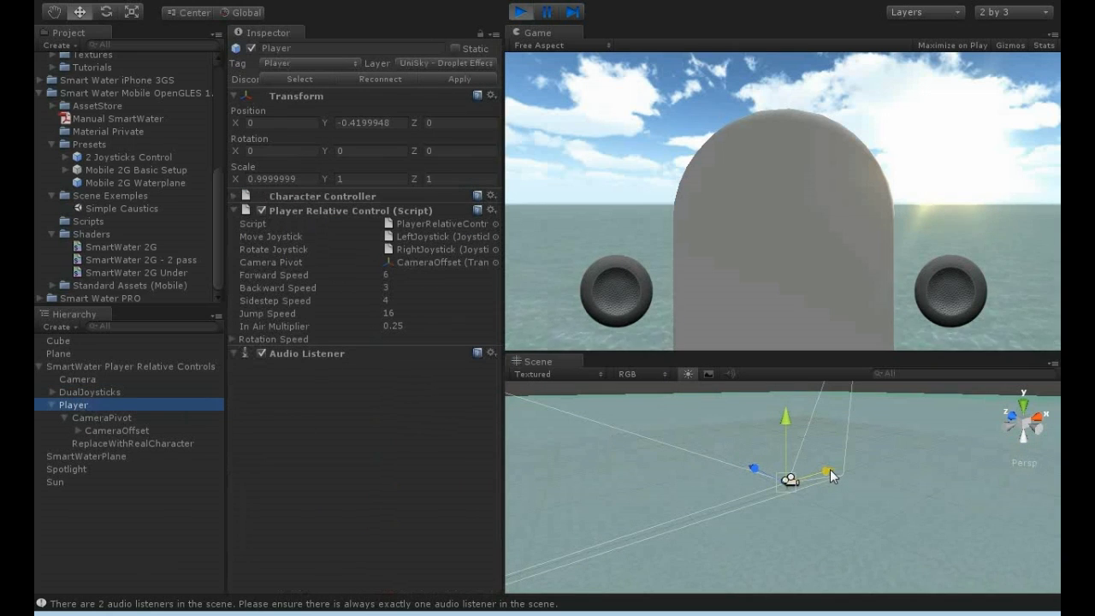
drag(832, 476, 834, 467)
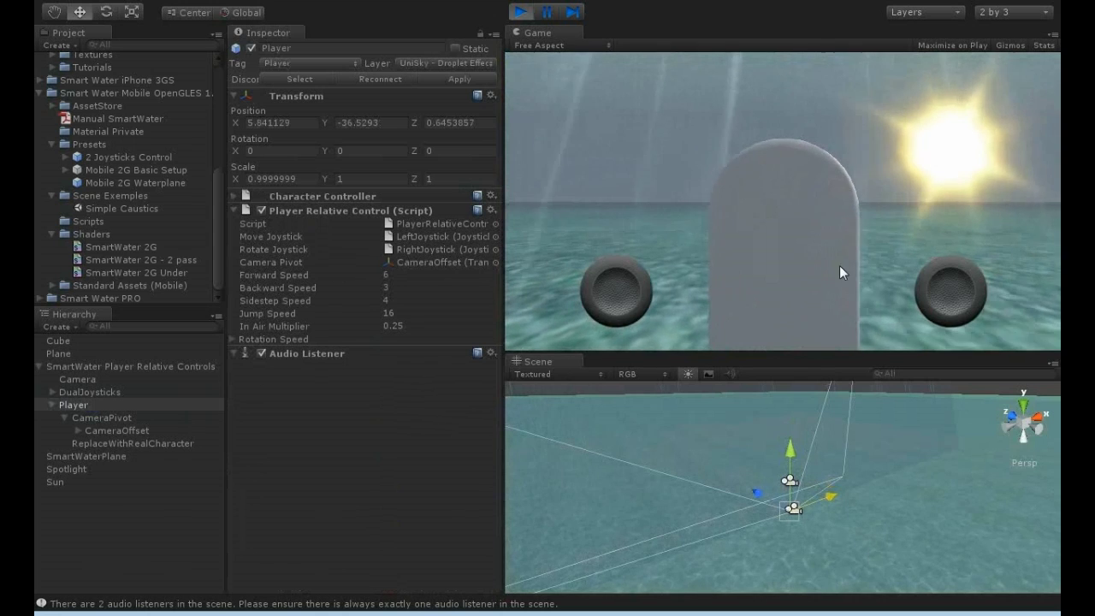
Rotate Player to about 6.91, 356.00, 8.19 and reposition it near X -29.50, Y -36.51, Z 26.28
click(106, 12)
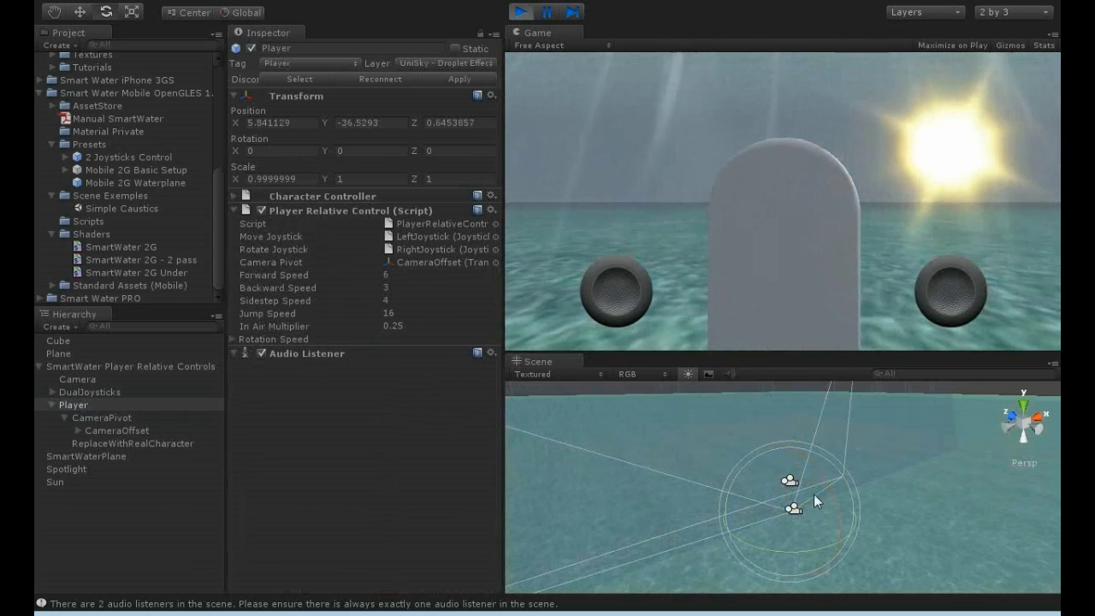
drag(741, 475, 709, 481)
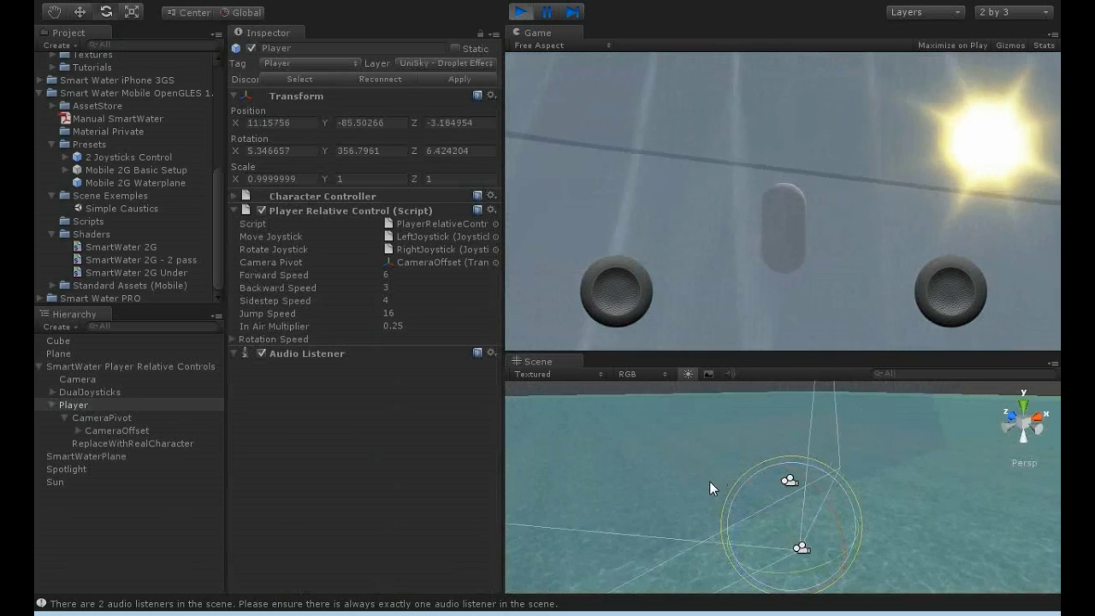
click(79, 12)
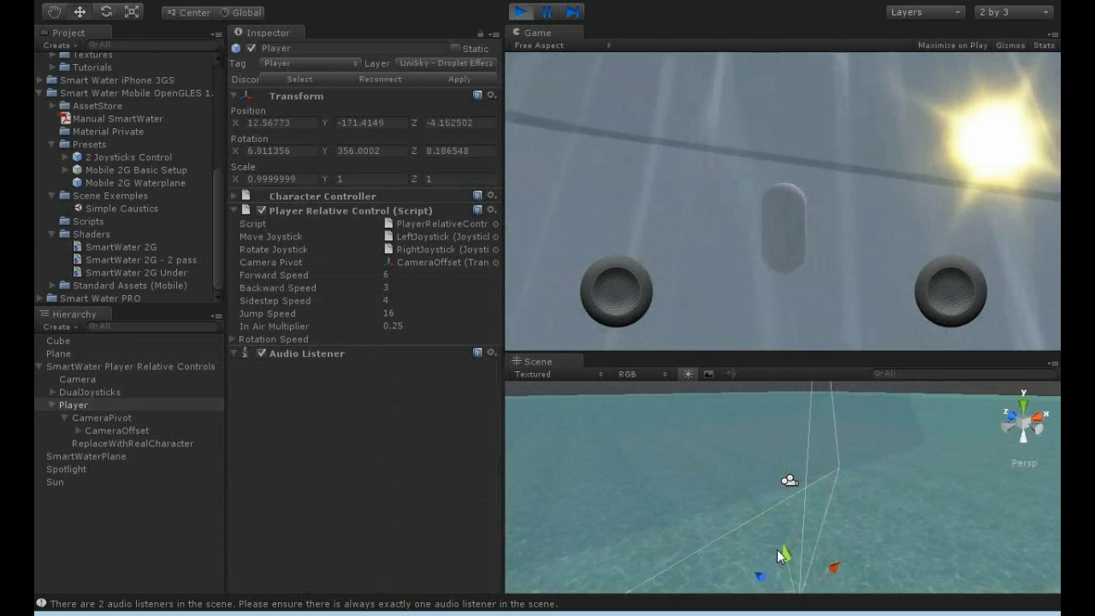
drag(779, 556, 723, 400)
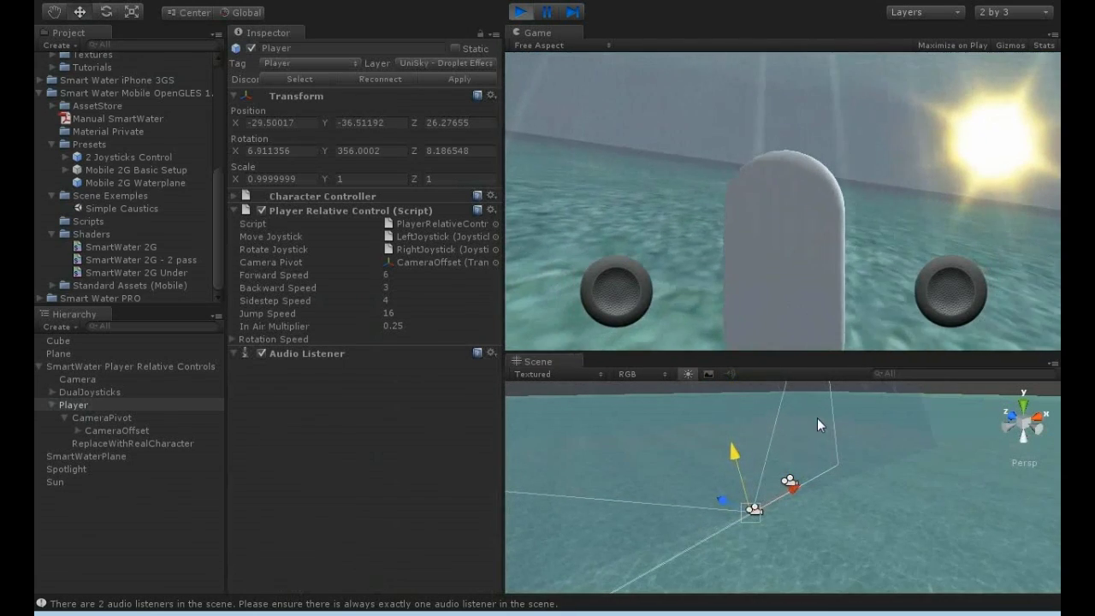
Tilt Player to an X rotation of about -28.57 to view the underwater scene, and stop the preview
click(106, 12)
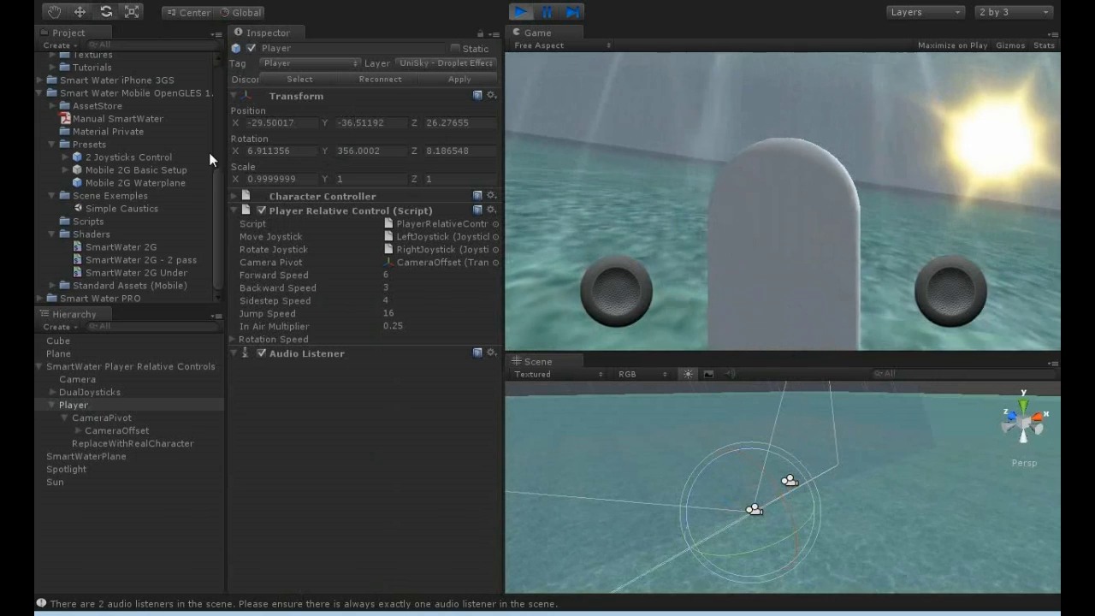
drag(235, 148, 895, 214)
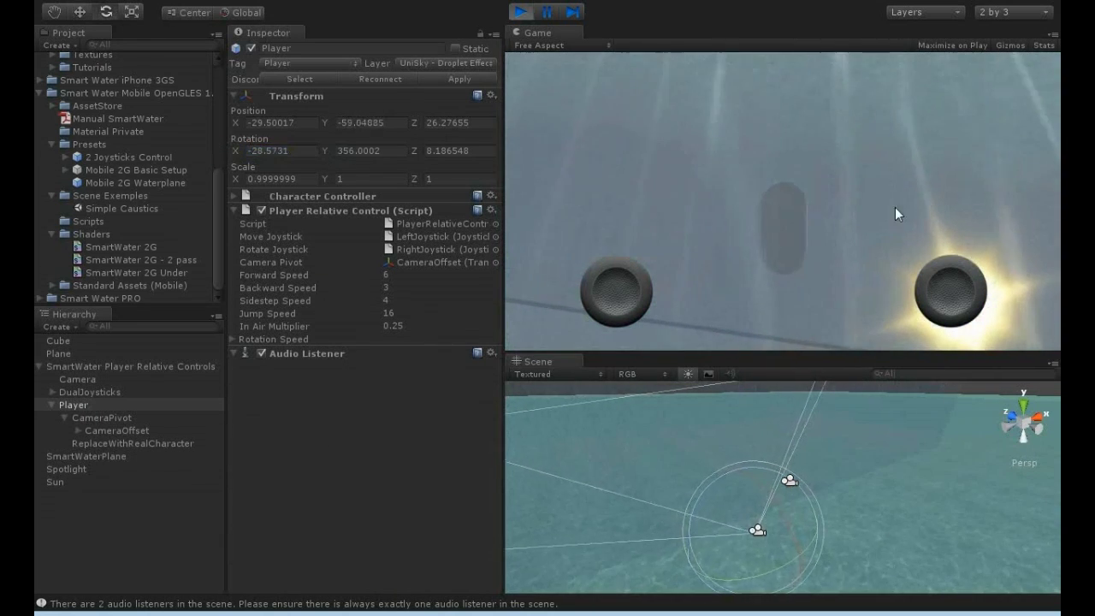
click(522, 13)
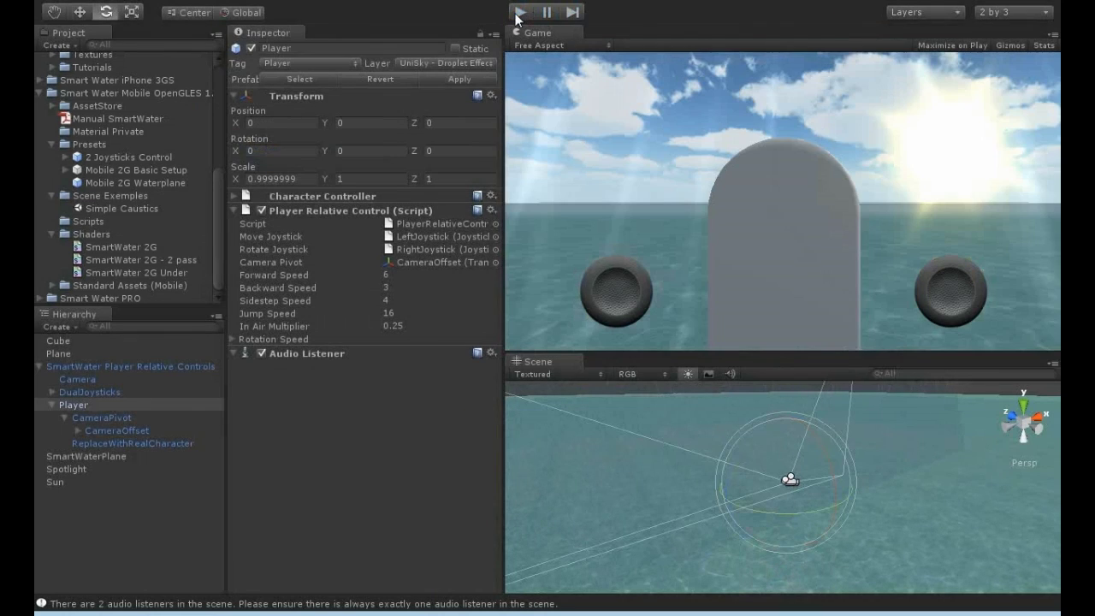
Select SmartWater Player Relative Controls and go back to the main Smart Water folder in the project assets
click(83, 366)
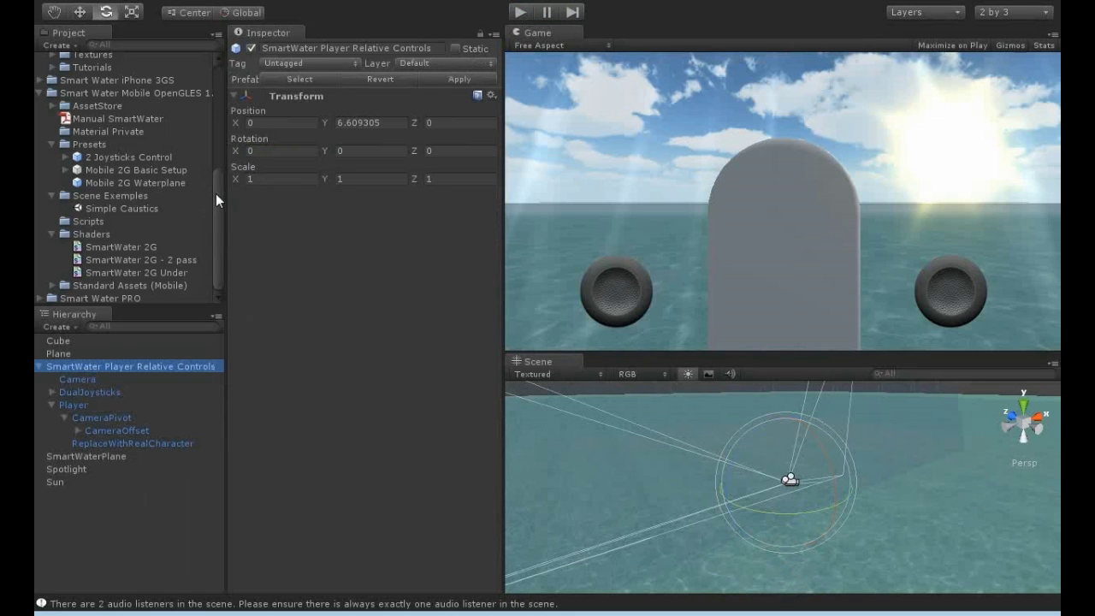
drag(216, 199, 198, 74)
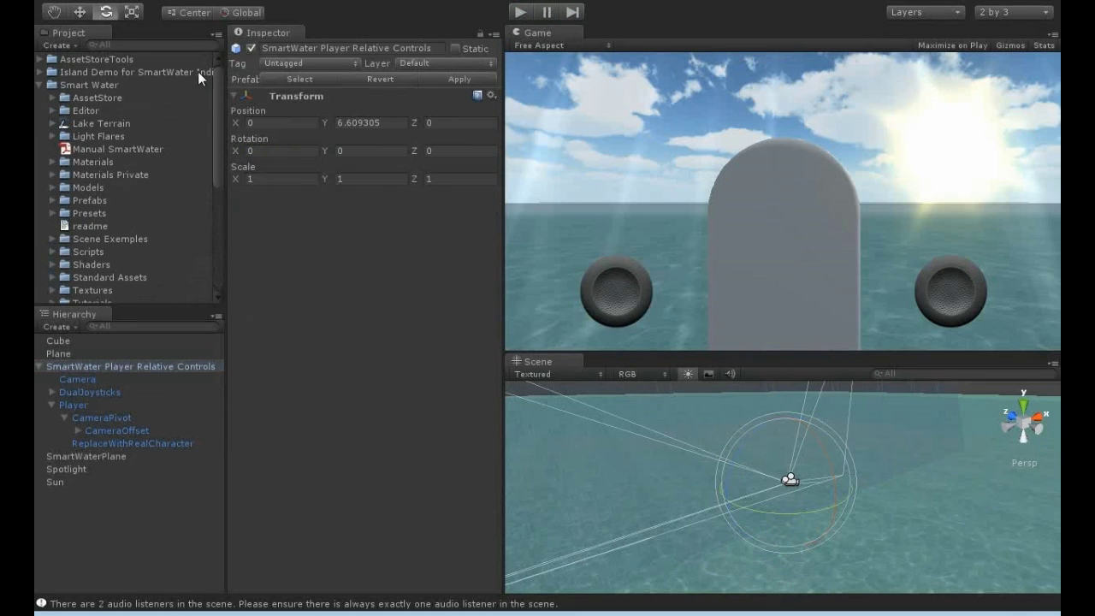